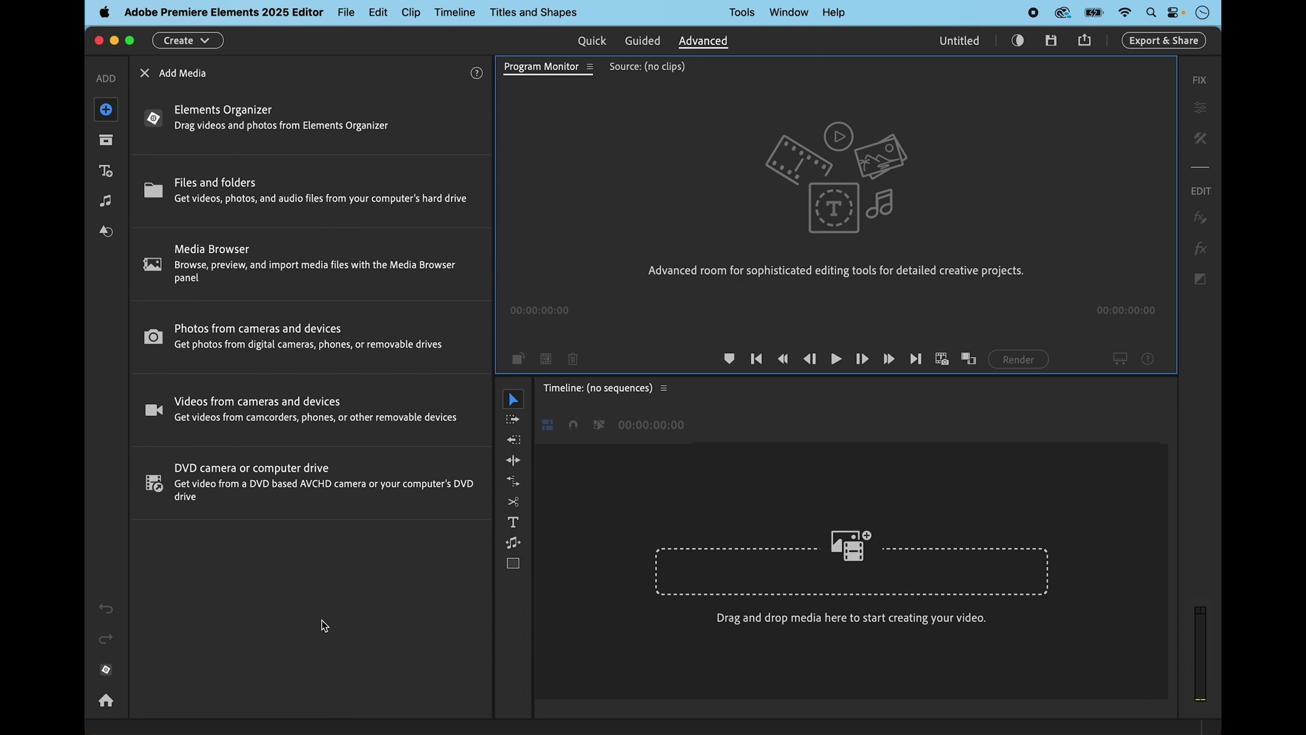
Step: Import DIV_6607, DIV_6662, DIV_6663 and DIV_6664.MOV from Finder's Christmas folder into Project Assets
left_click(107, 146)
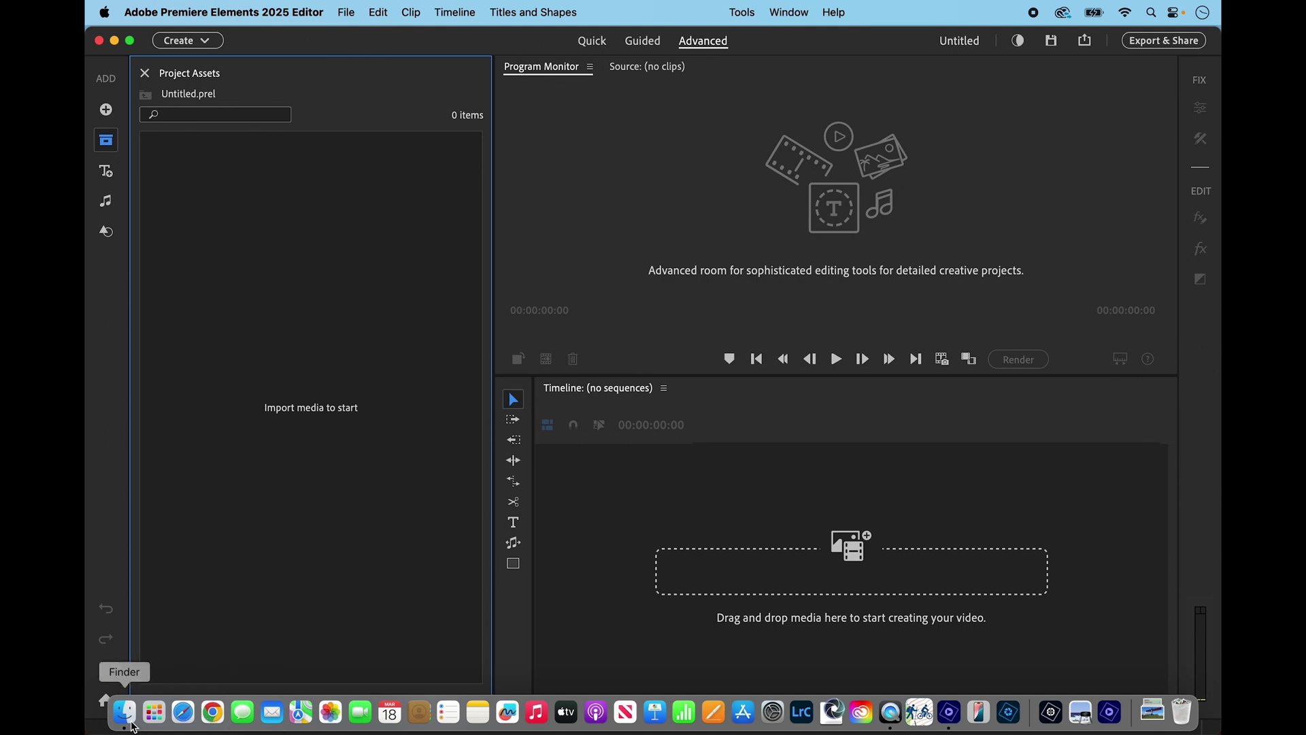
left_click(129, 721)
left_click(401, 214)
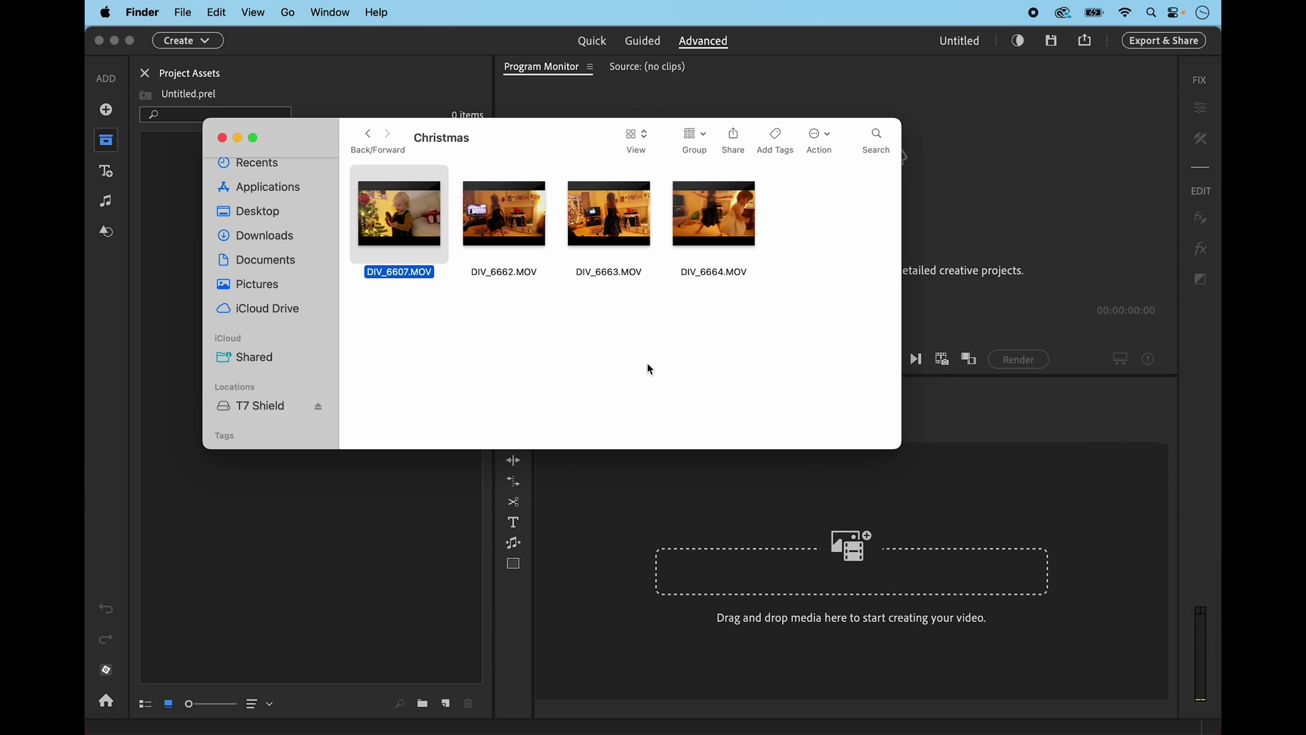
key("super+a")
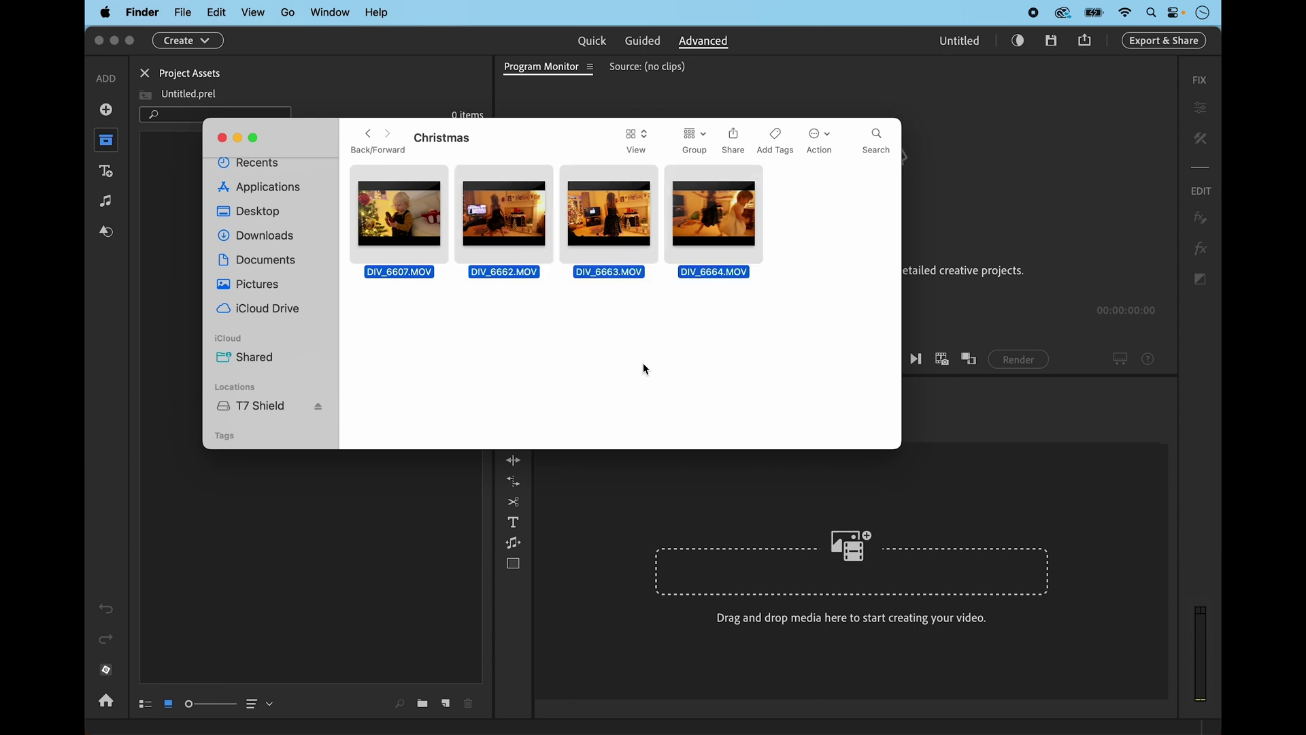
left_click(433, 211)
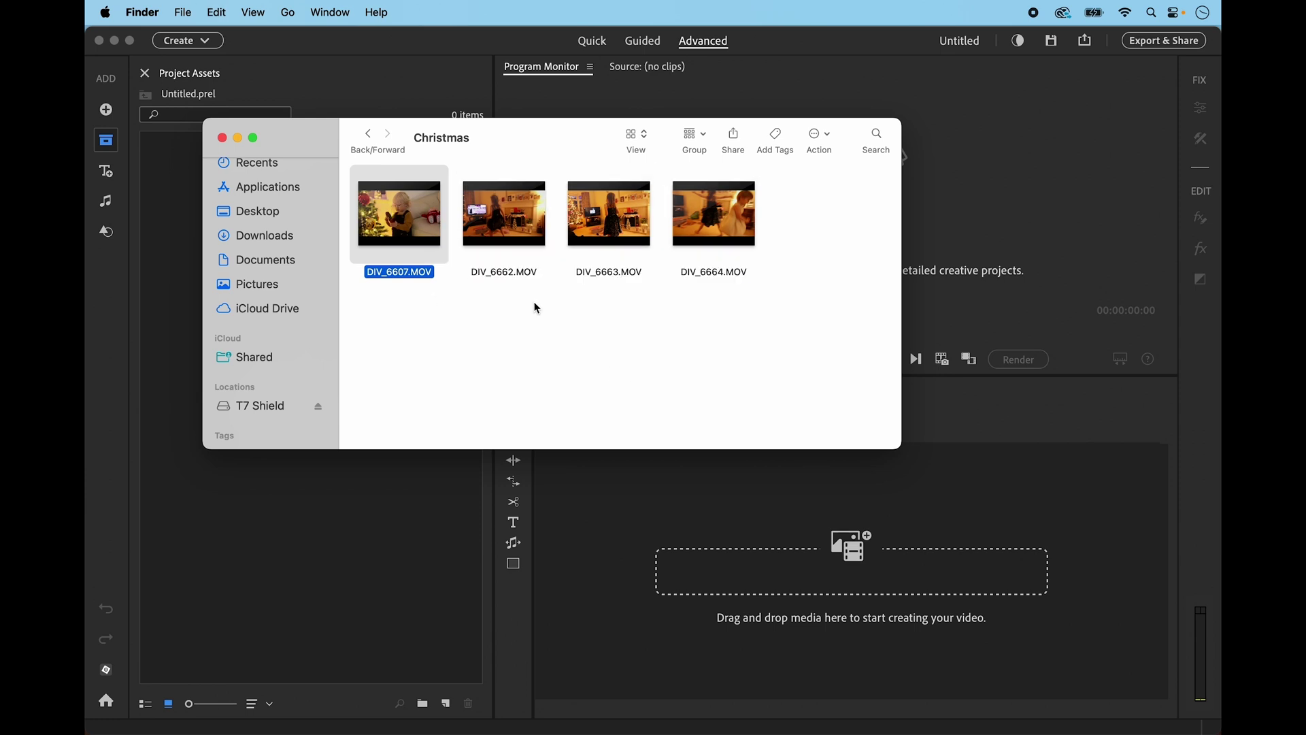
left_click(694, 219, "shift")
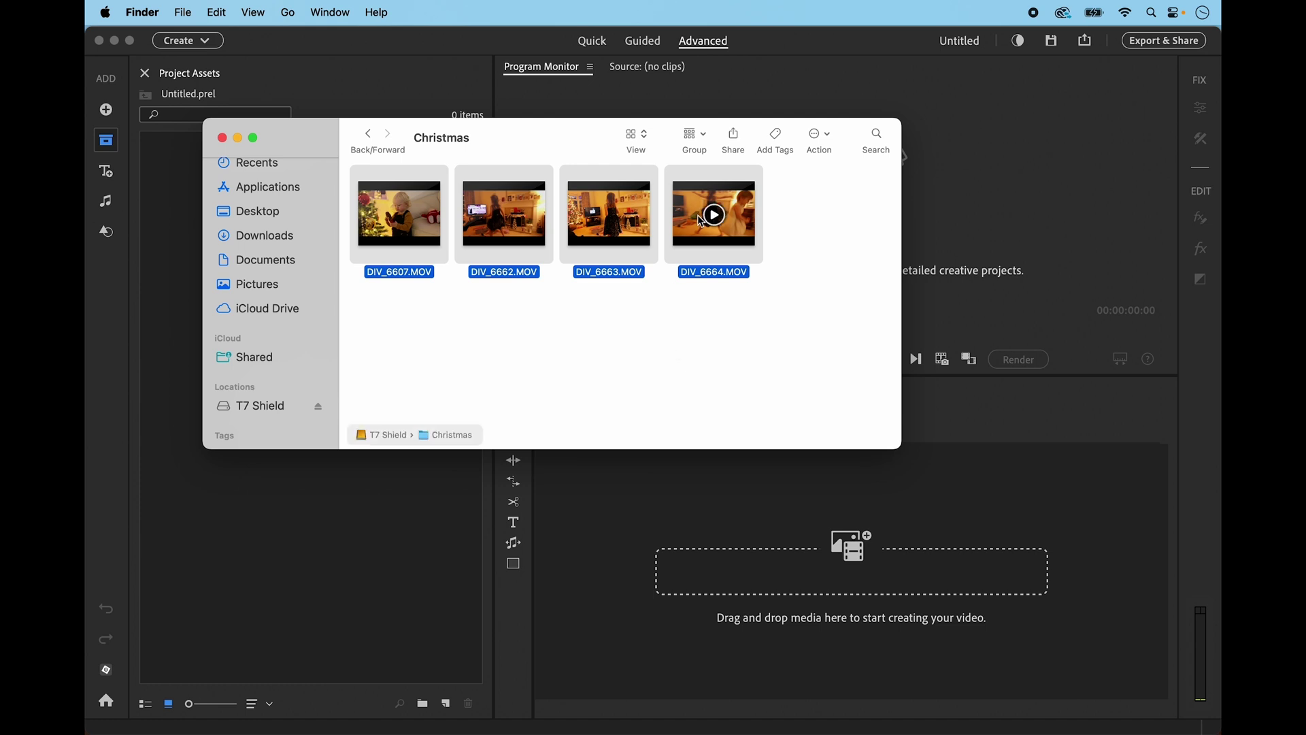
left_click_drag(683, 230, 437, 498)
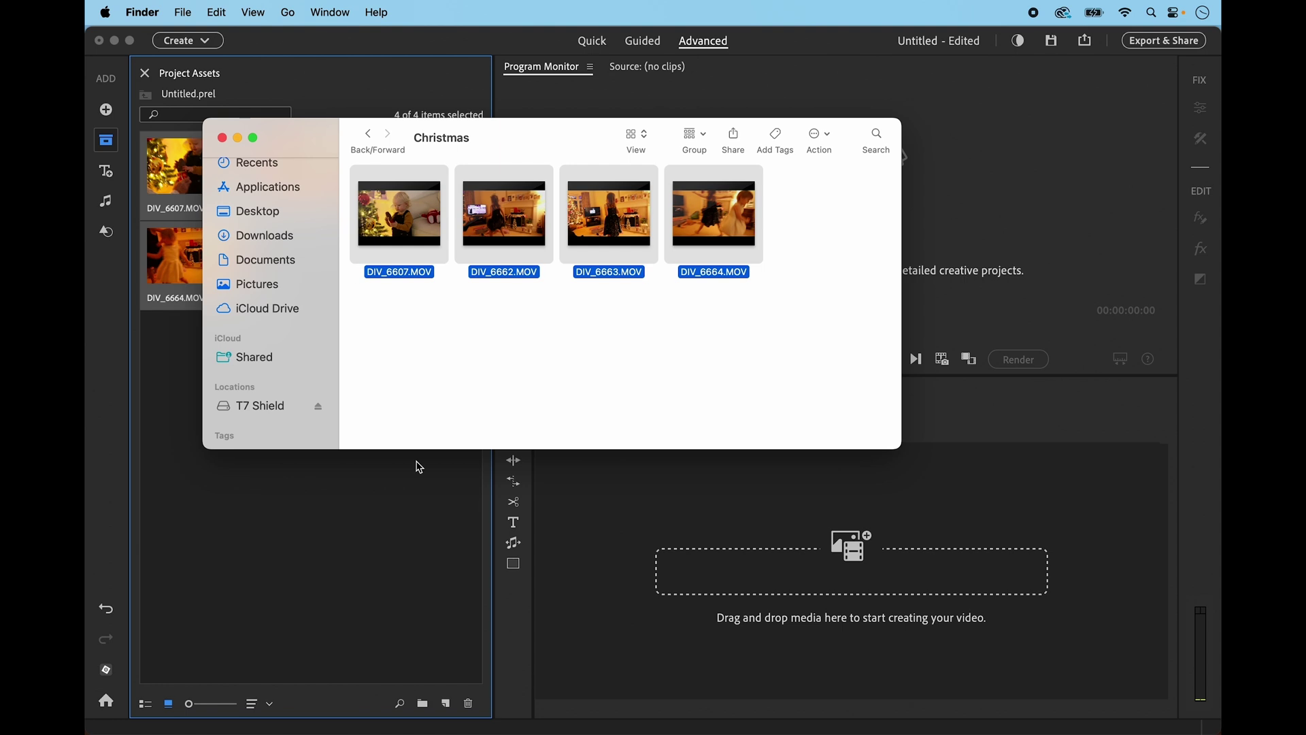
left_click(222, 137)
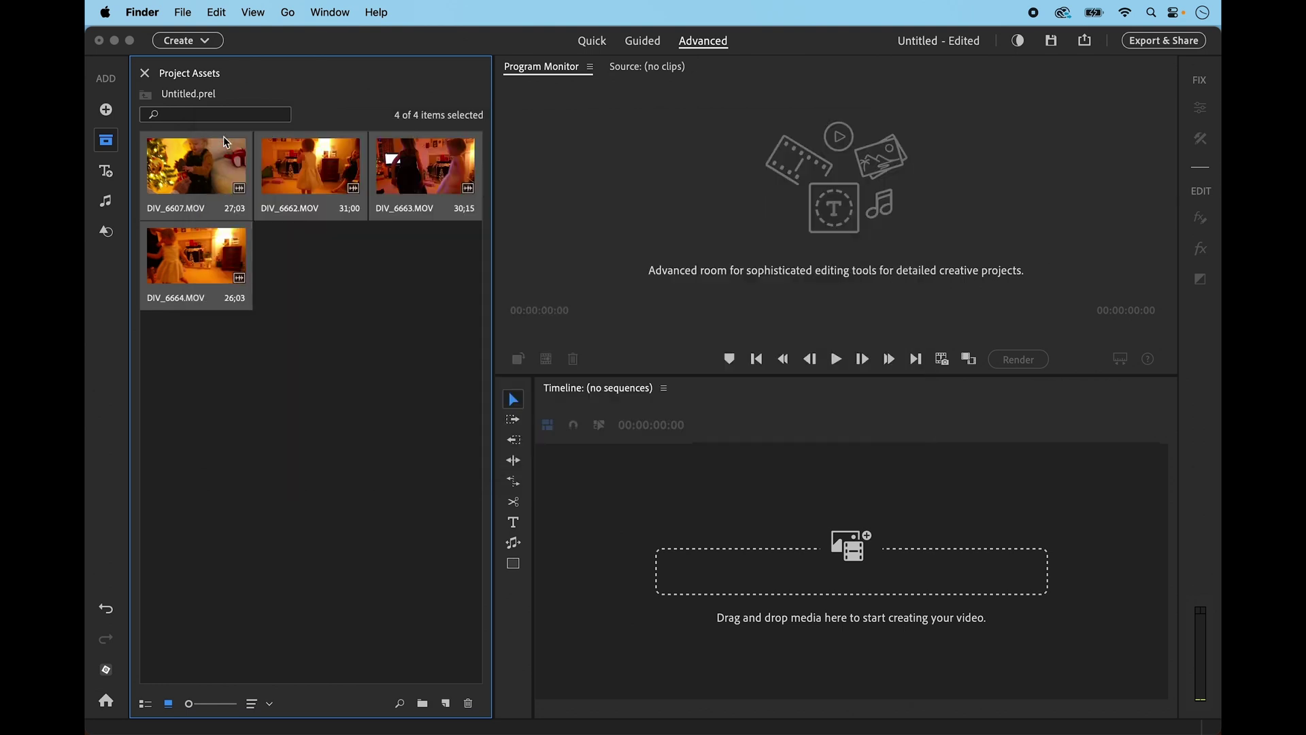
Step: Place DIV_6662.MOV at the start of the timeline, filling Video 1 and Audio 1
left_click(377, 338)
left_click(377, 338)
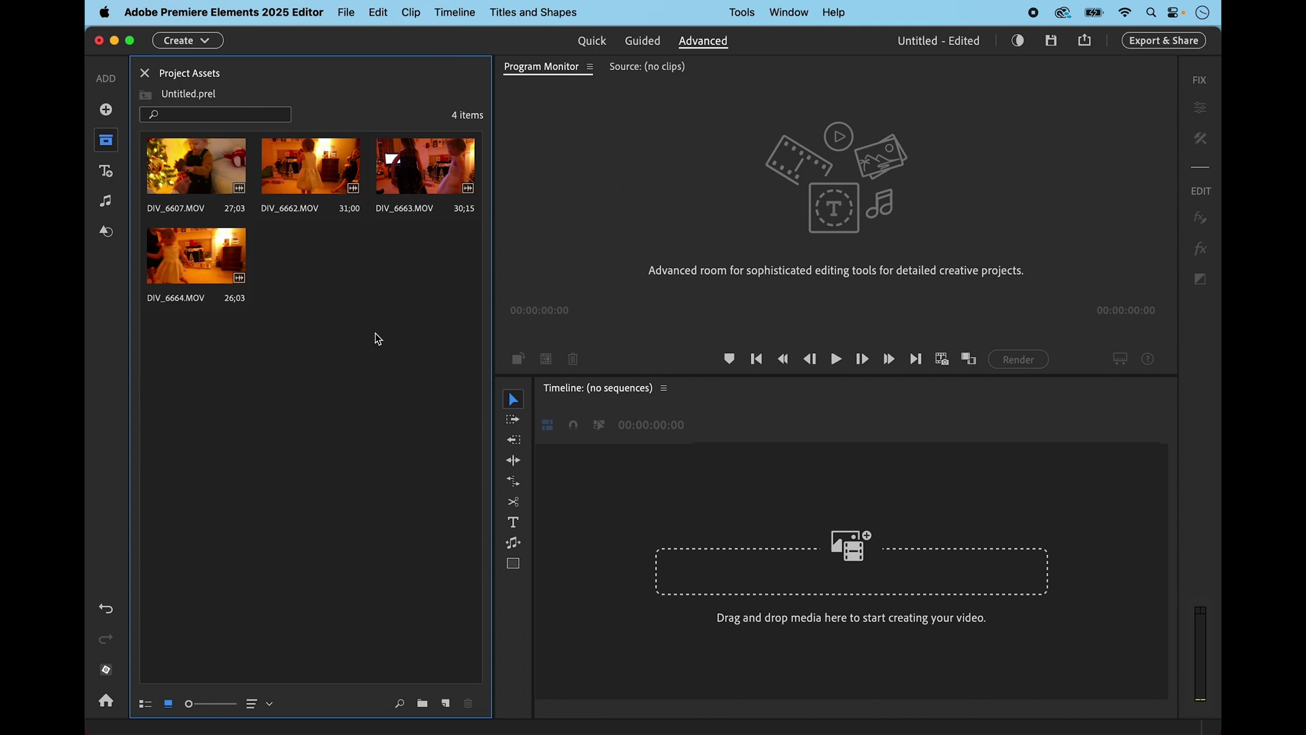
left_click(340, 189)
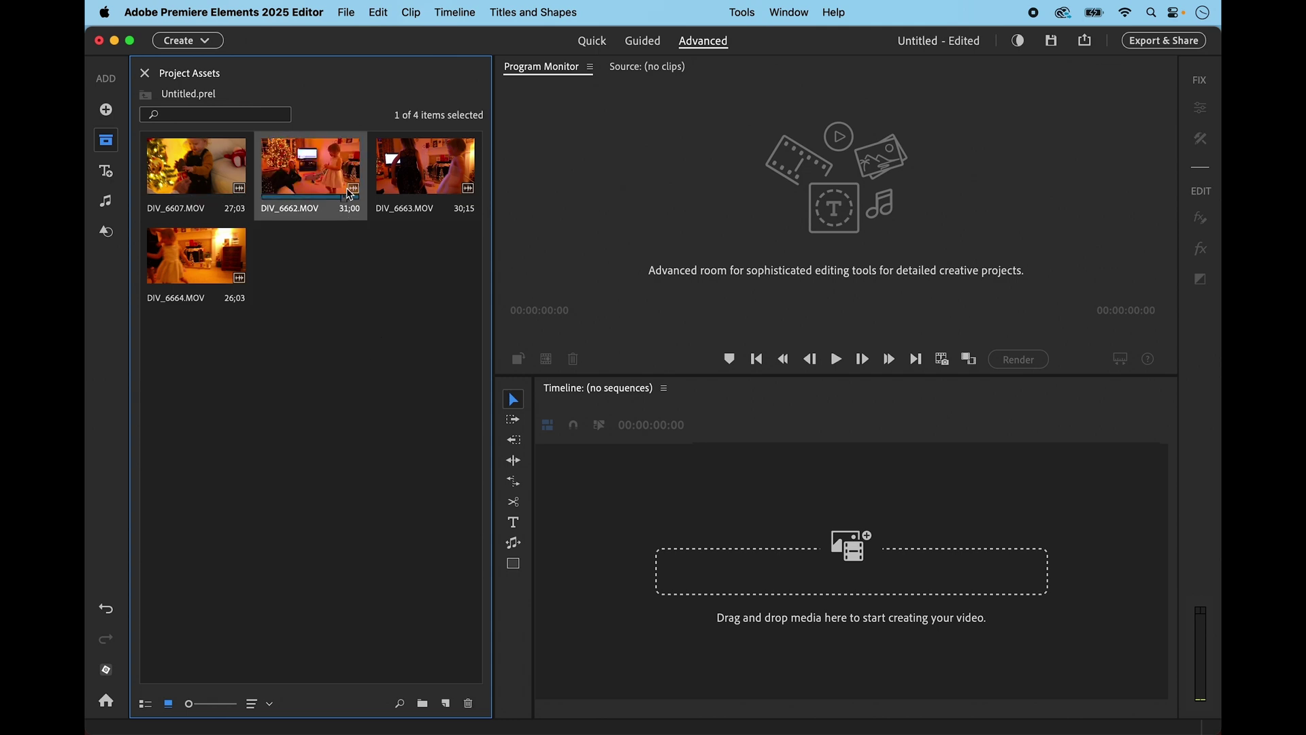
left_click_drag(349, 195, 551, 552)
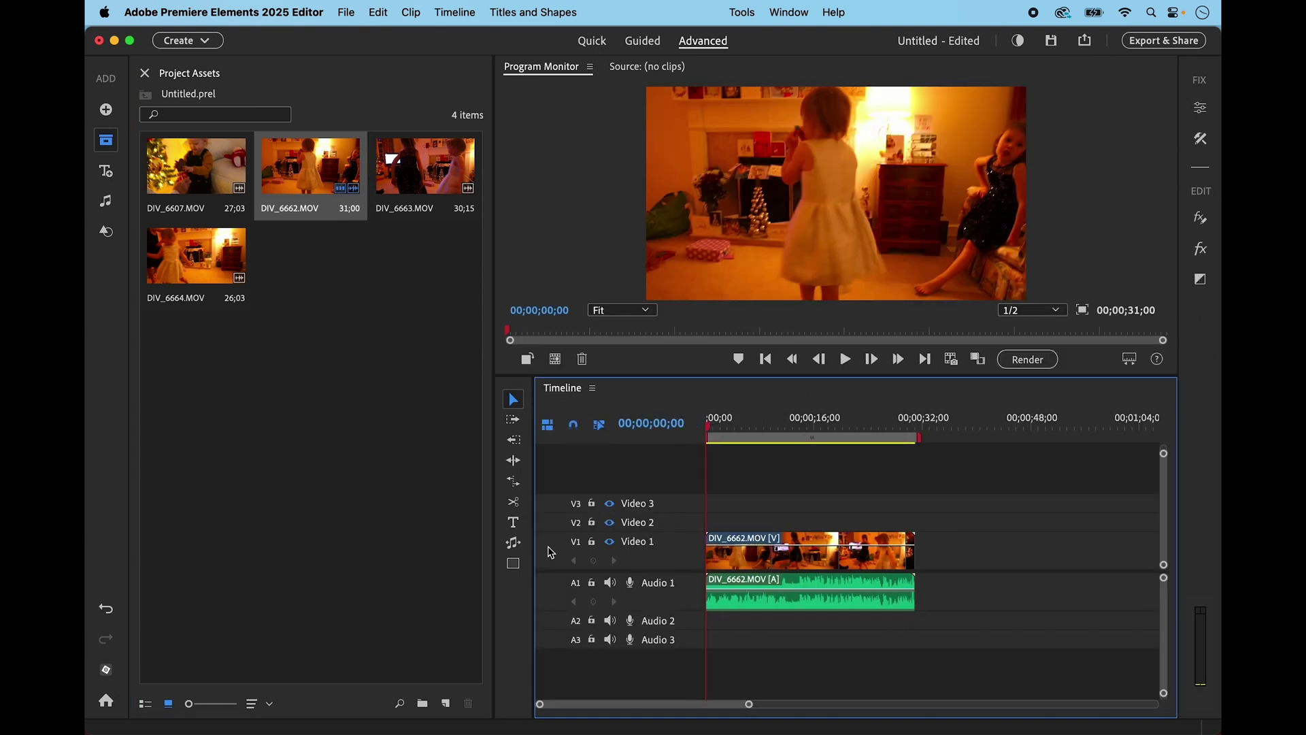
Step: Turn on snapping, move DIV_6662.MOV to about 00;00;14, and shift its video onto Video 2
left_click(579, 428)
left_click_drag(776, 562, 874, 555)
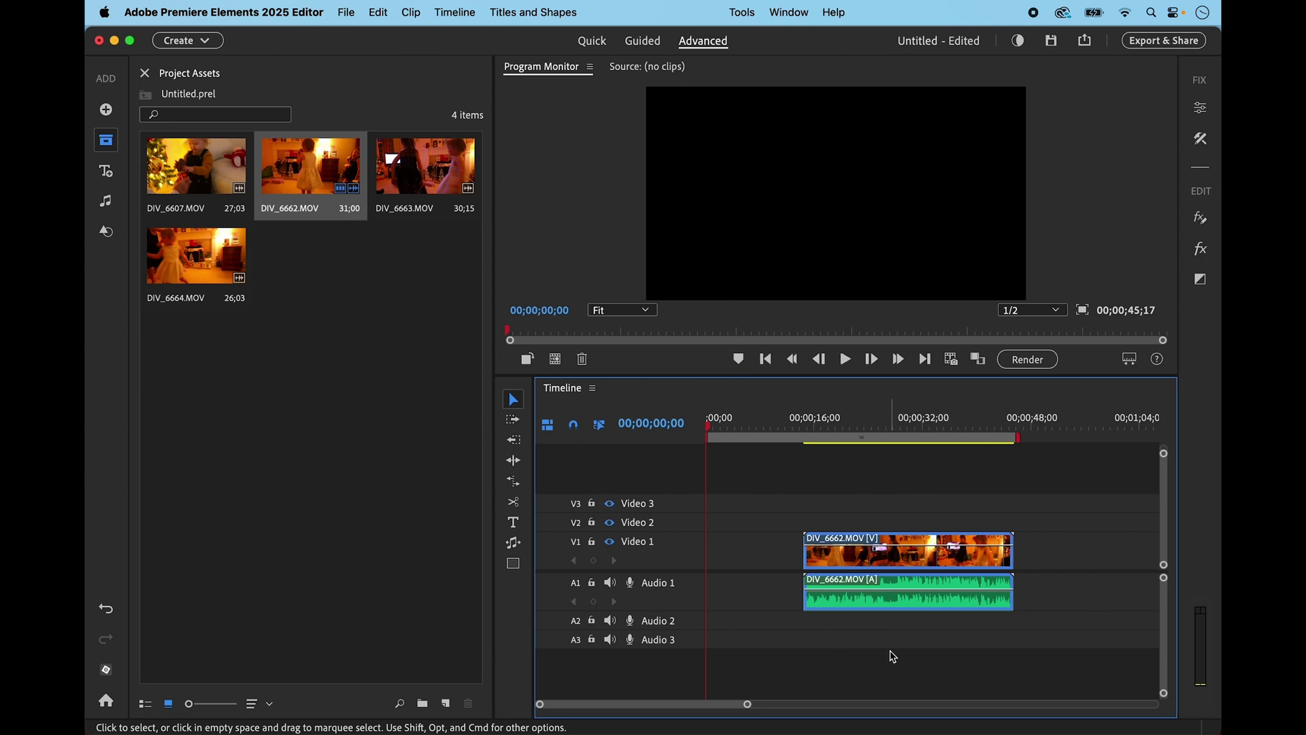
left_click(885, 566)
left_click_drag(886, 565, 864, 531)
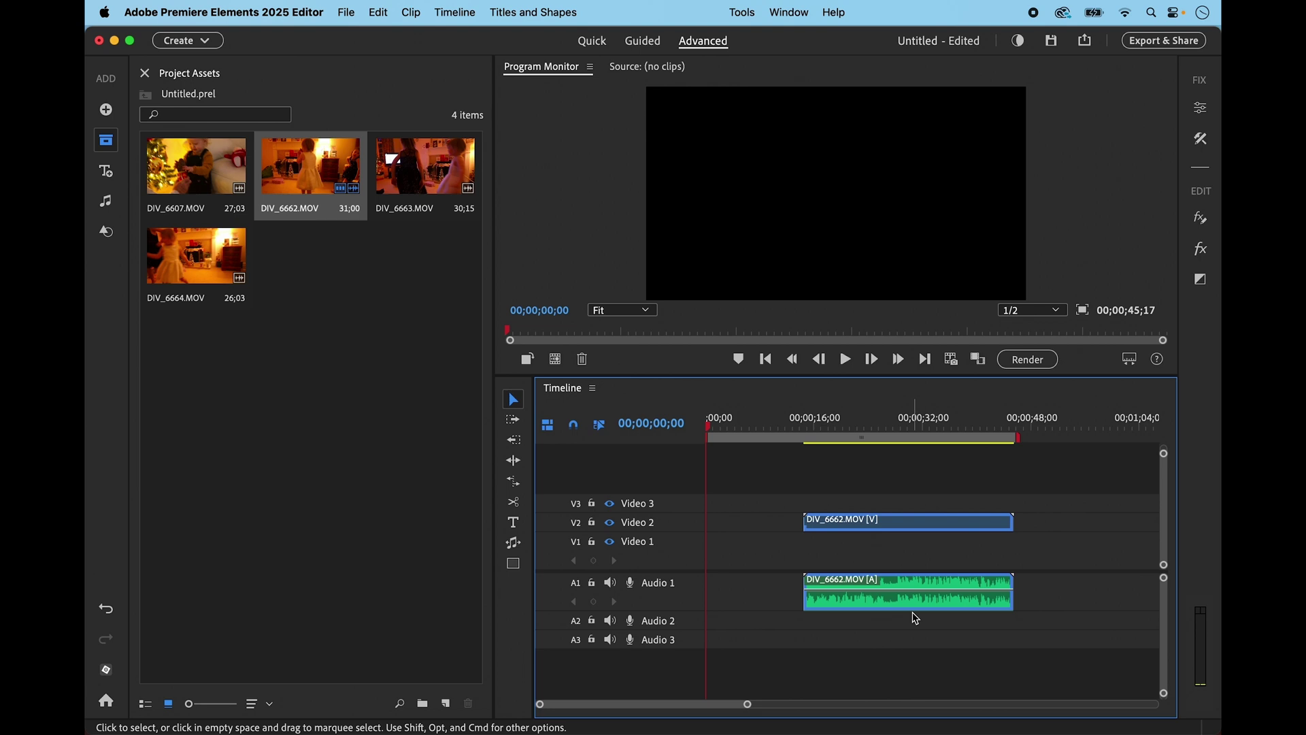
Step: Undo the Video 2 move and ripple-delete the gap so the clip starts at 00;00;00;00
key("super+z")
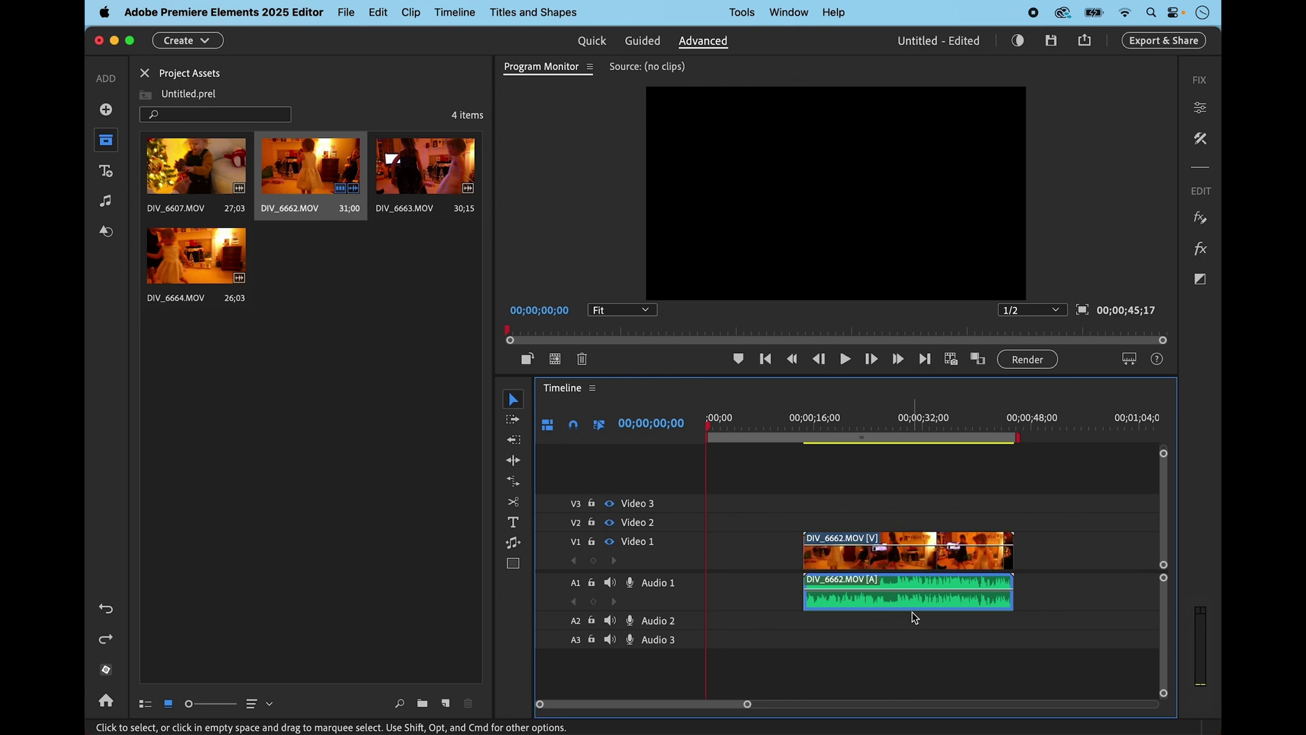
left_click(745, 555)
left_click(775, 572)
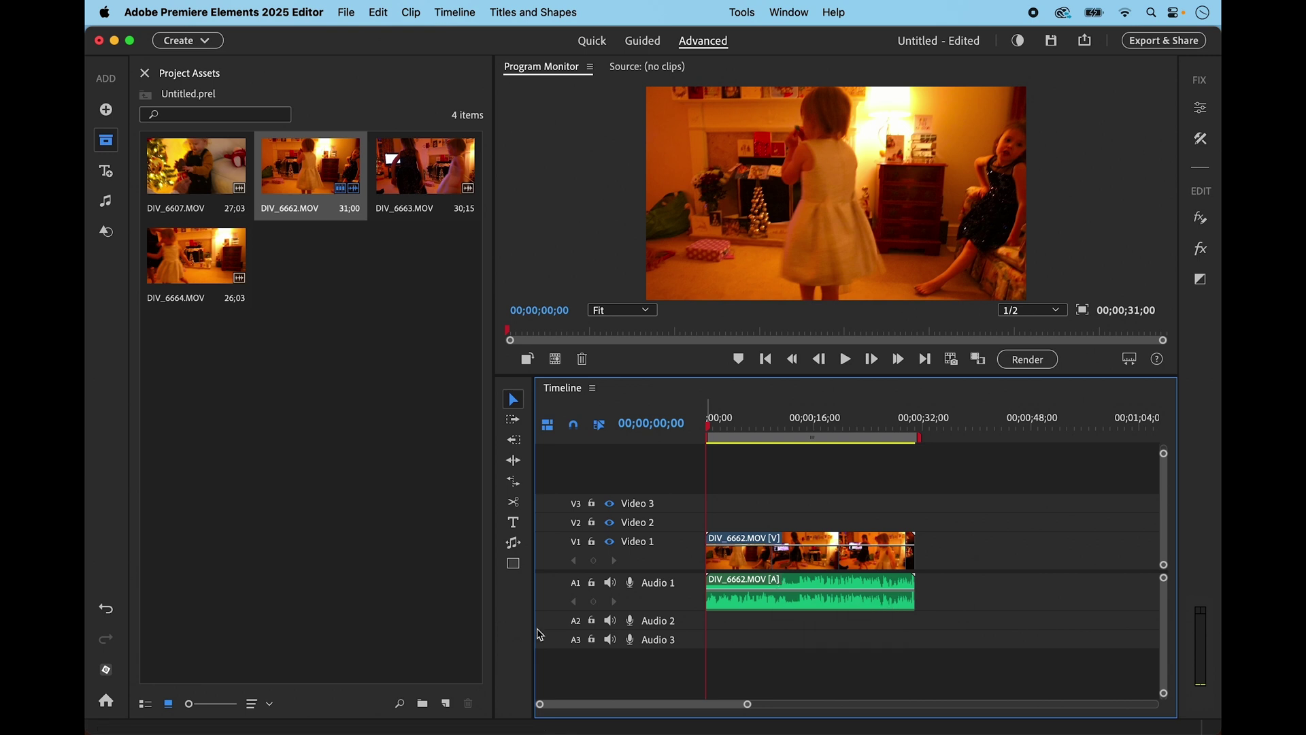
Step: Add DIV_6663.MOV and DIV_6664.MOV after DIV_6662.MOV, extending the sequence to 00;01;27;20
left_click(414, 175)
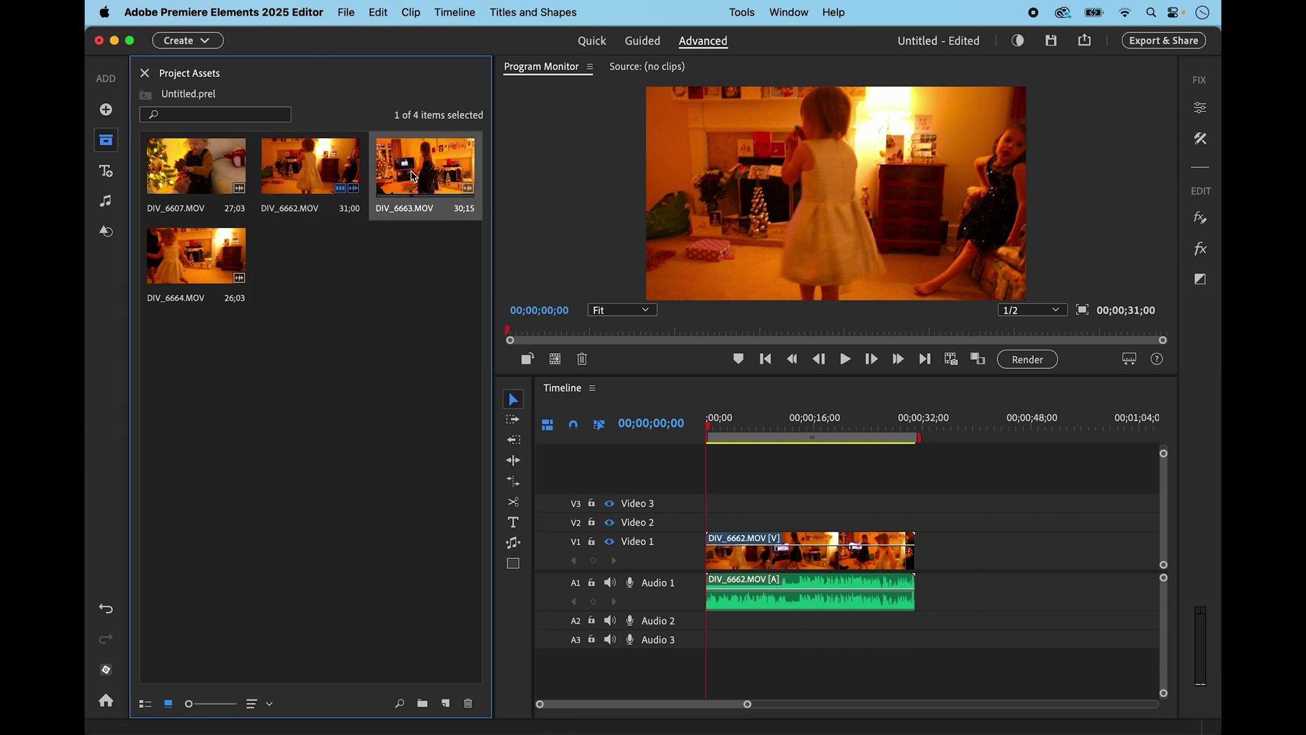
left_click(199, 275, "shift")
left_click_drag(231, 262, 993, 597)
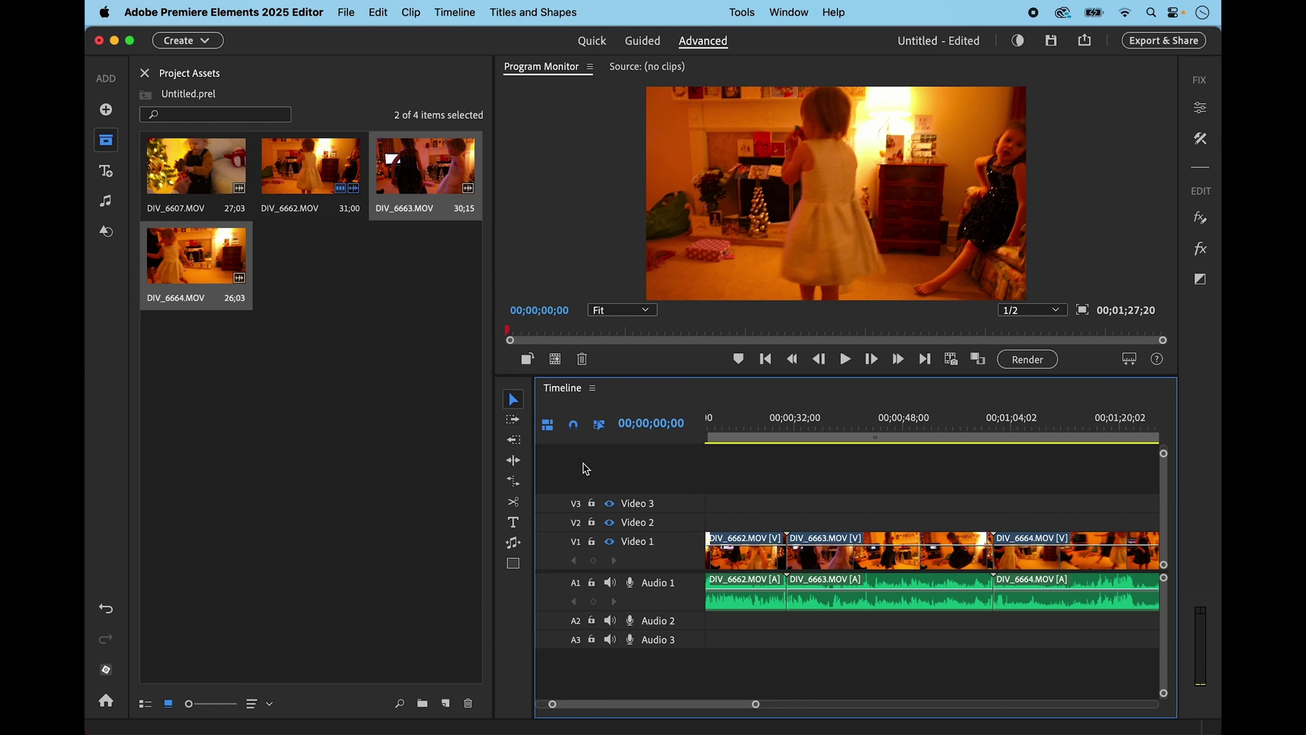
scroll(904, 665, "right", 1)
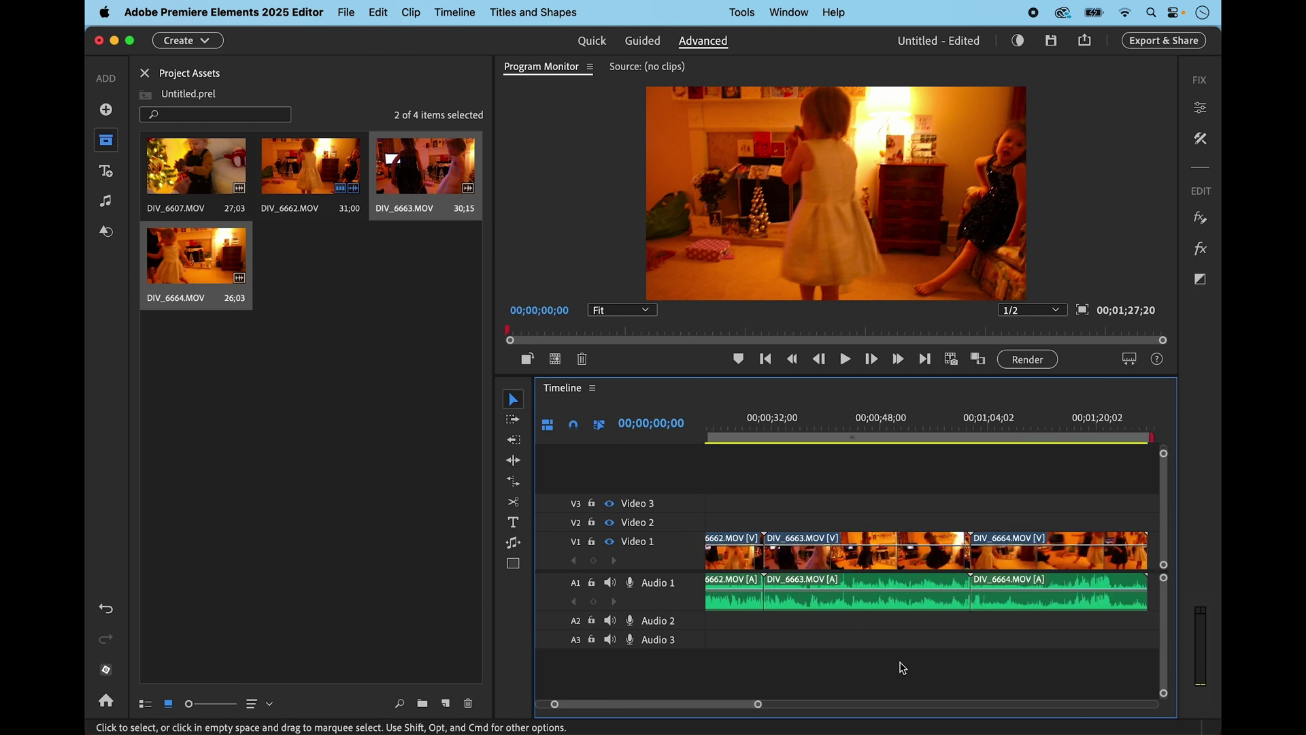
scroll(903, 668, "right", 5)
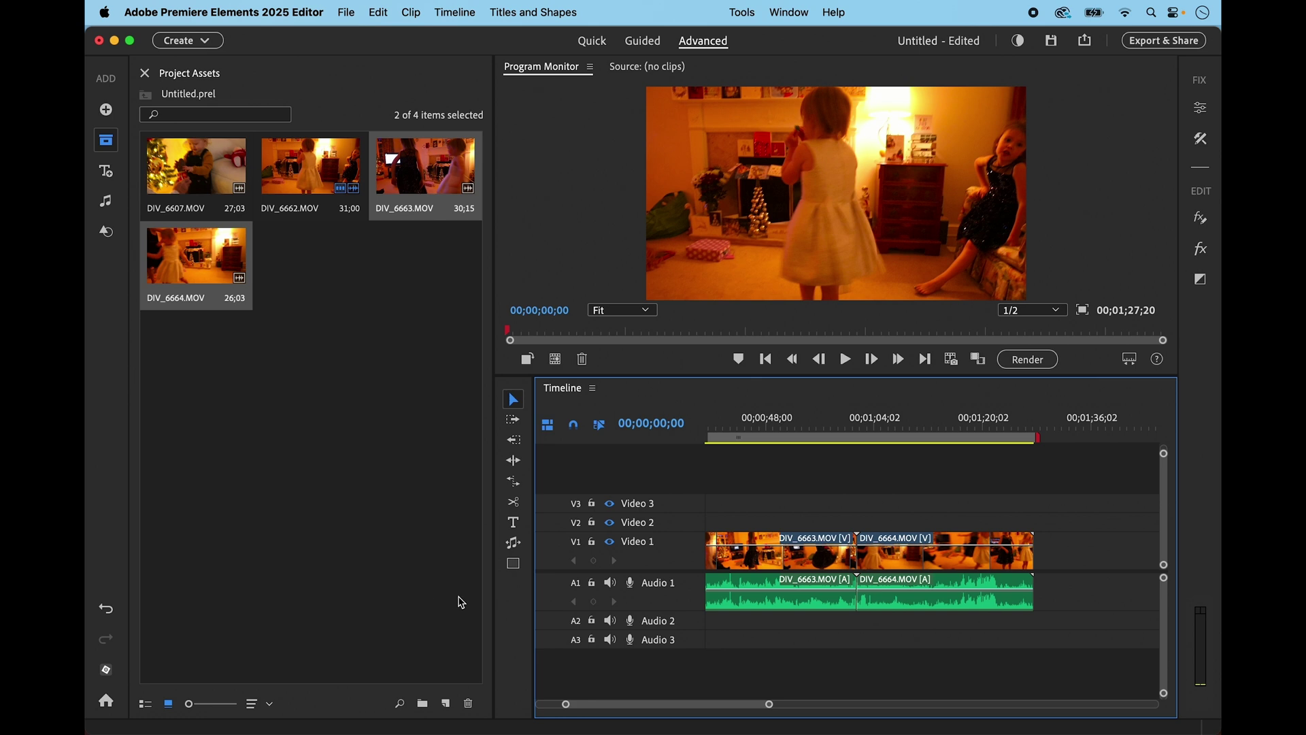
left_click(228, 154)
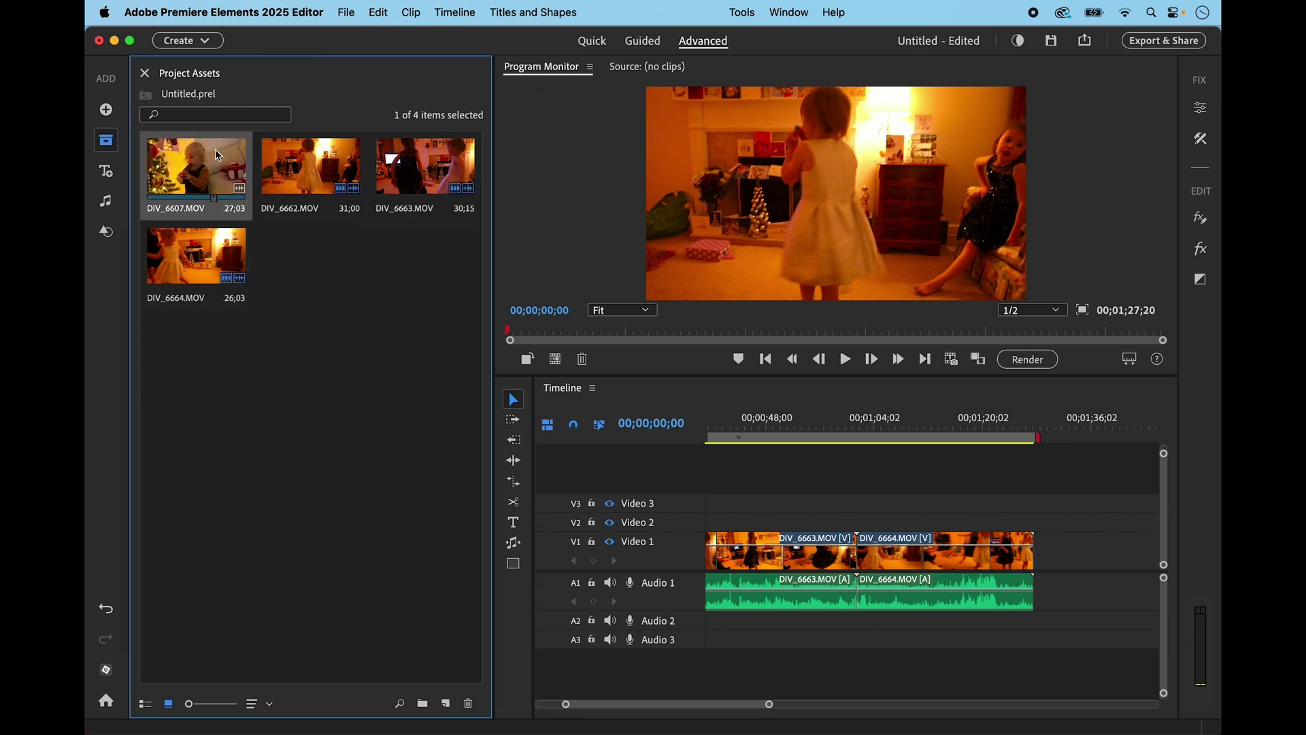
Step: Add DIV_6607.MOV at the end, turn snapping off and slide it left against DIV_6664.MOV
left_click_drag(228, 154, 1058, 559)
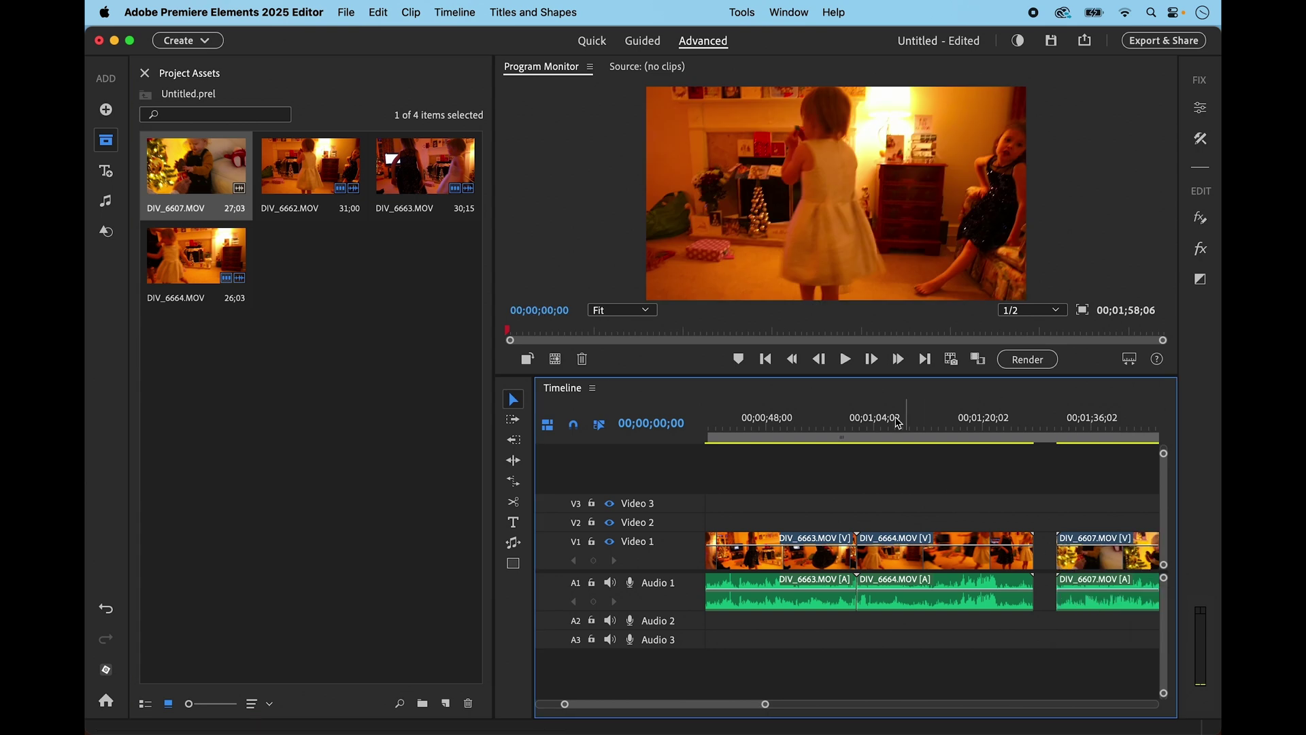
left_click(573, 425)
left_click(1108, 559)
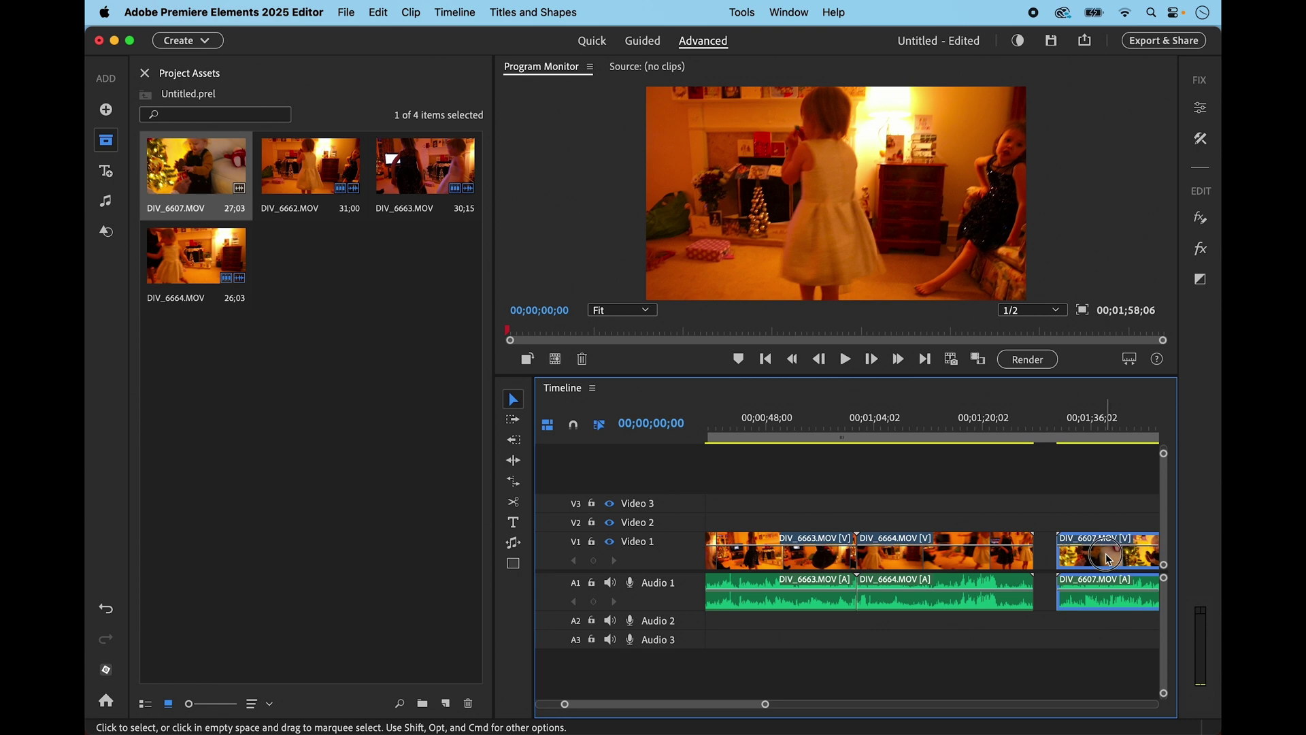
left_click_drag(1109, 559, 1027, 571)
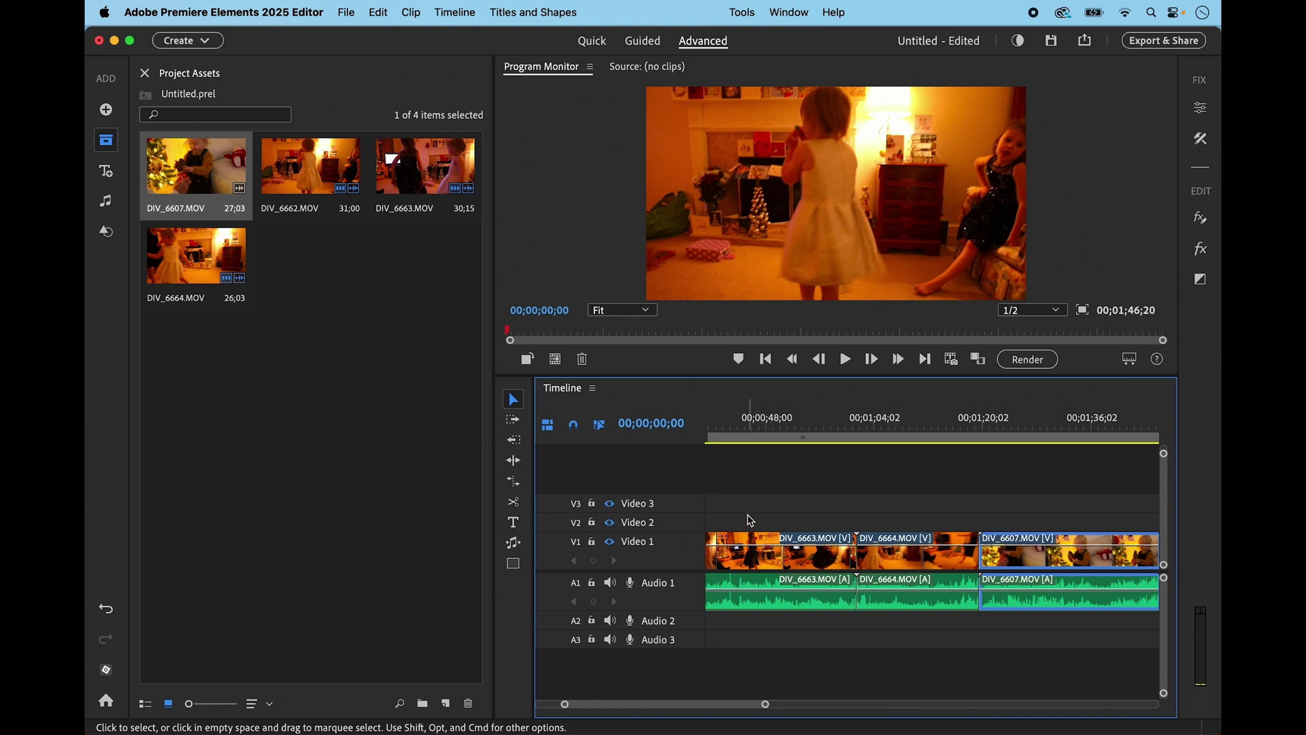
left_click(599, 425)
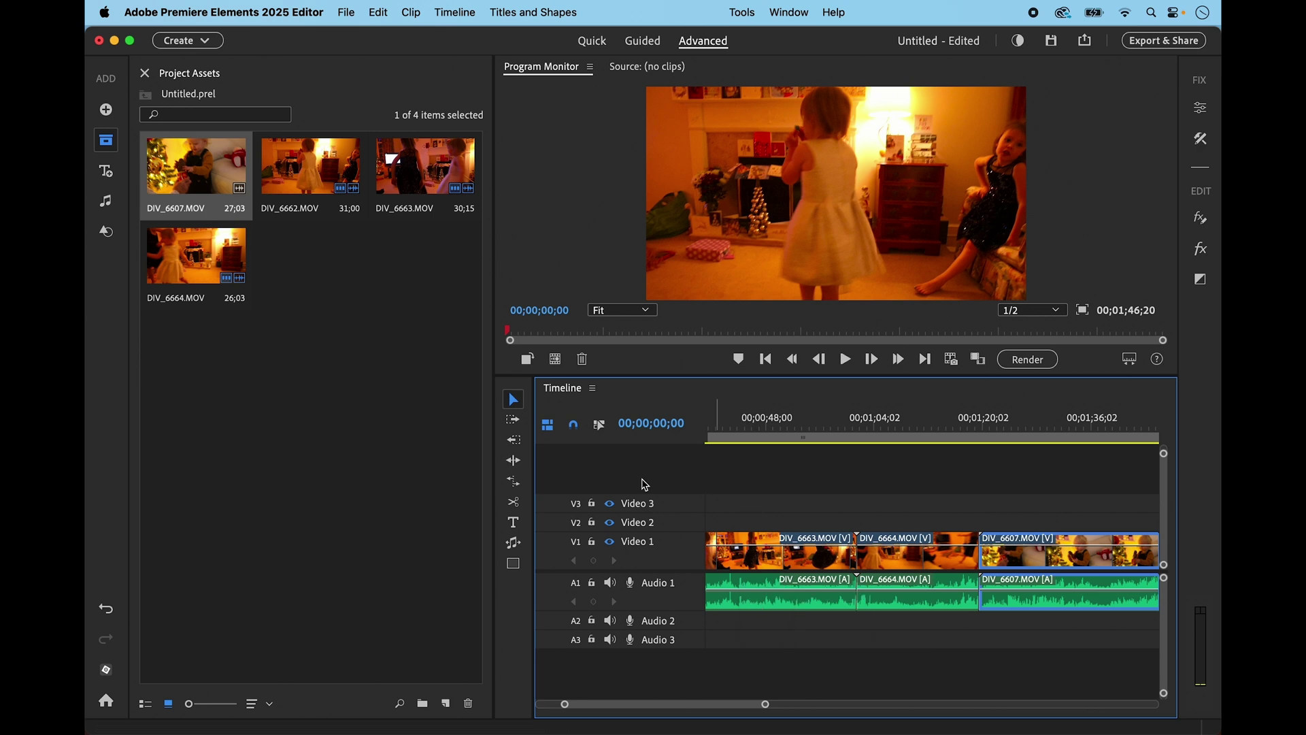
left_click(600, 425)
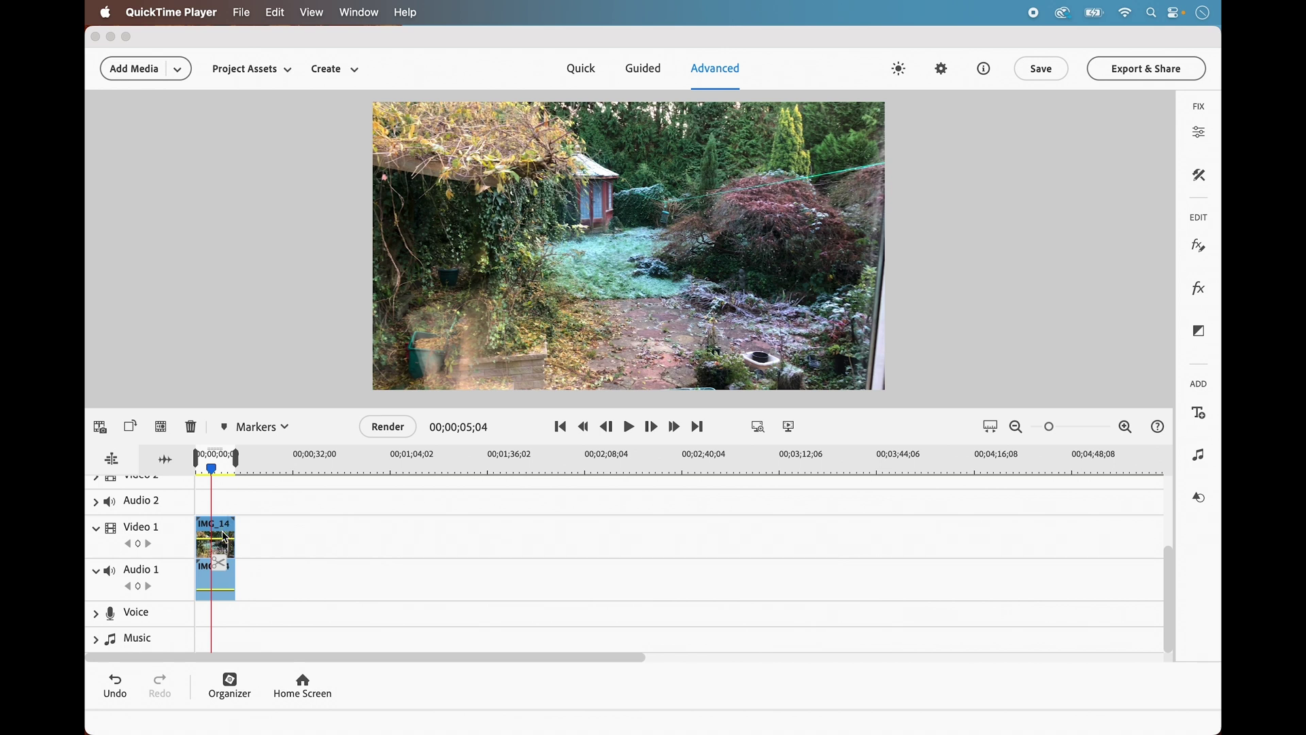
Step: View the options for the IMG_1437 audio clip on Audio 1 in the older demo
right_click(220, 584)
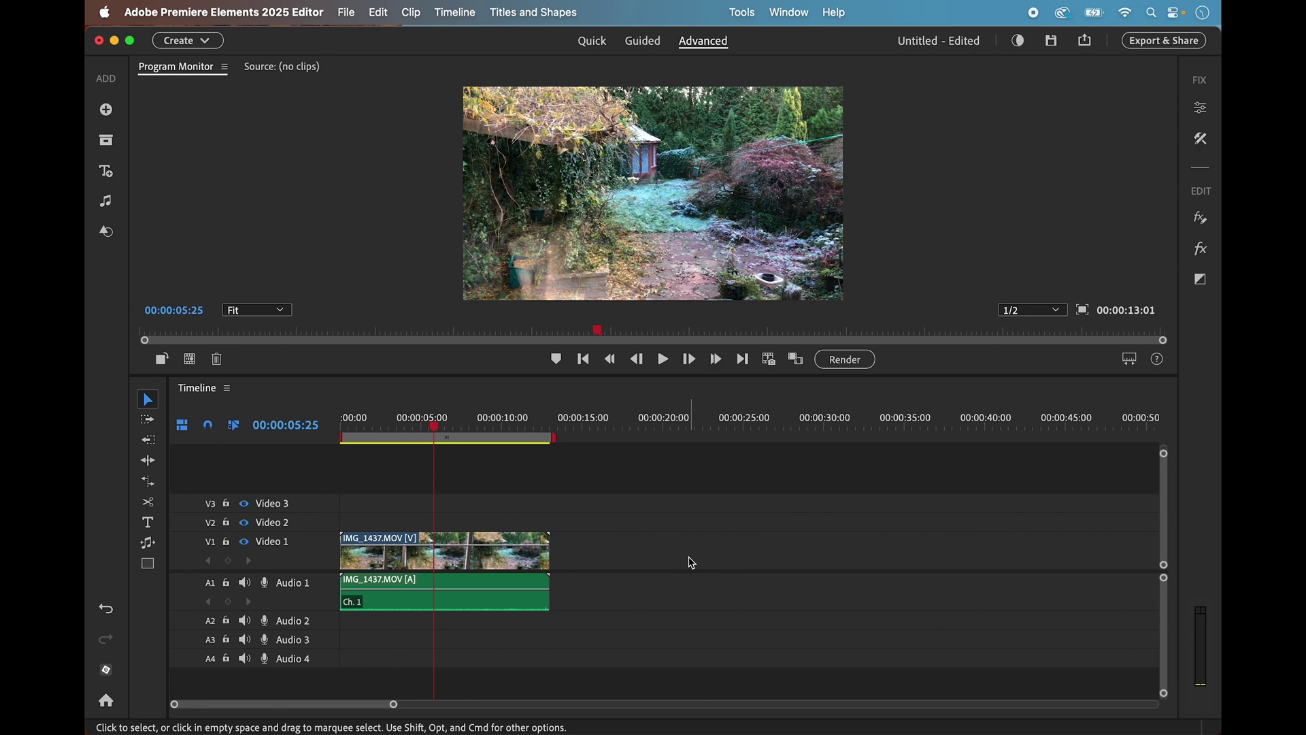
Step: Turn off Linked Selection, clear only IMG_1437.MOV's audio, then undo the removal
left_click(235, 428)
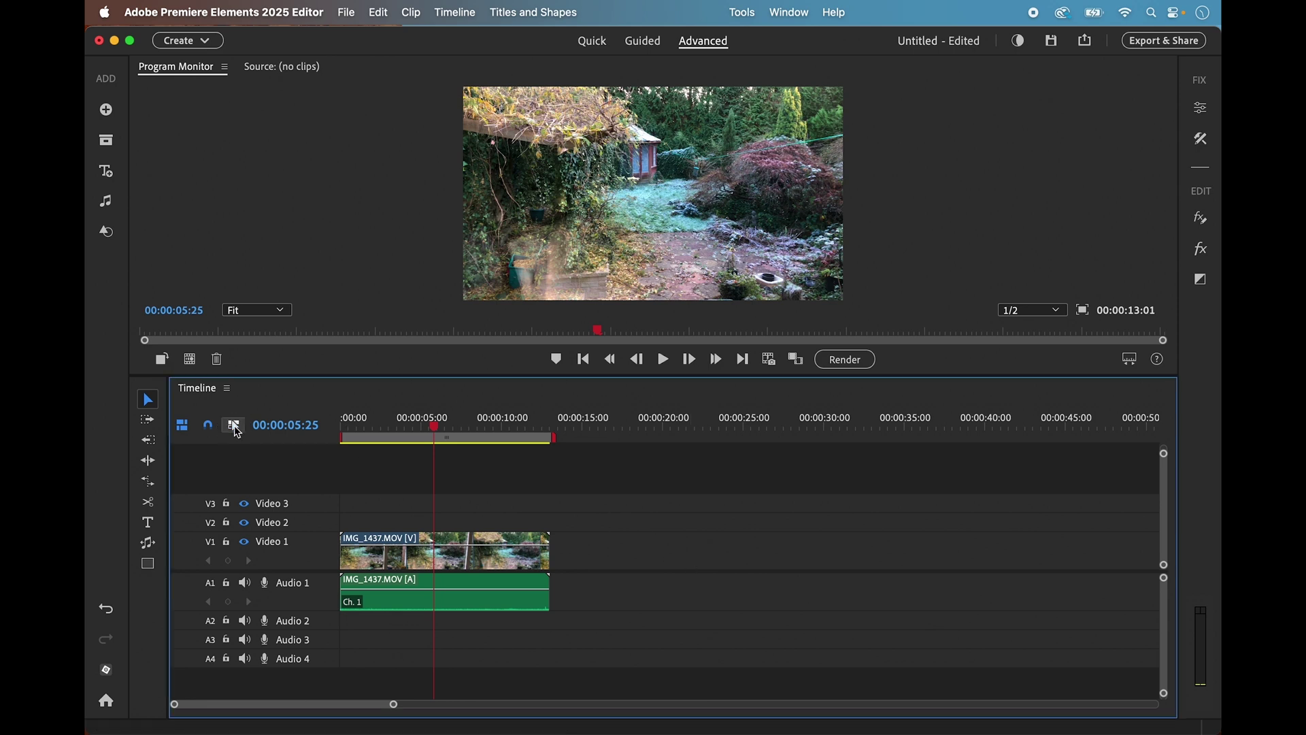
right_click(454, 594)
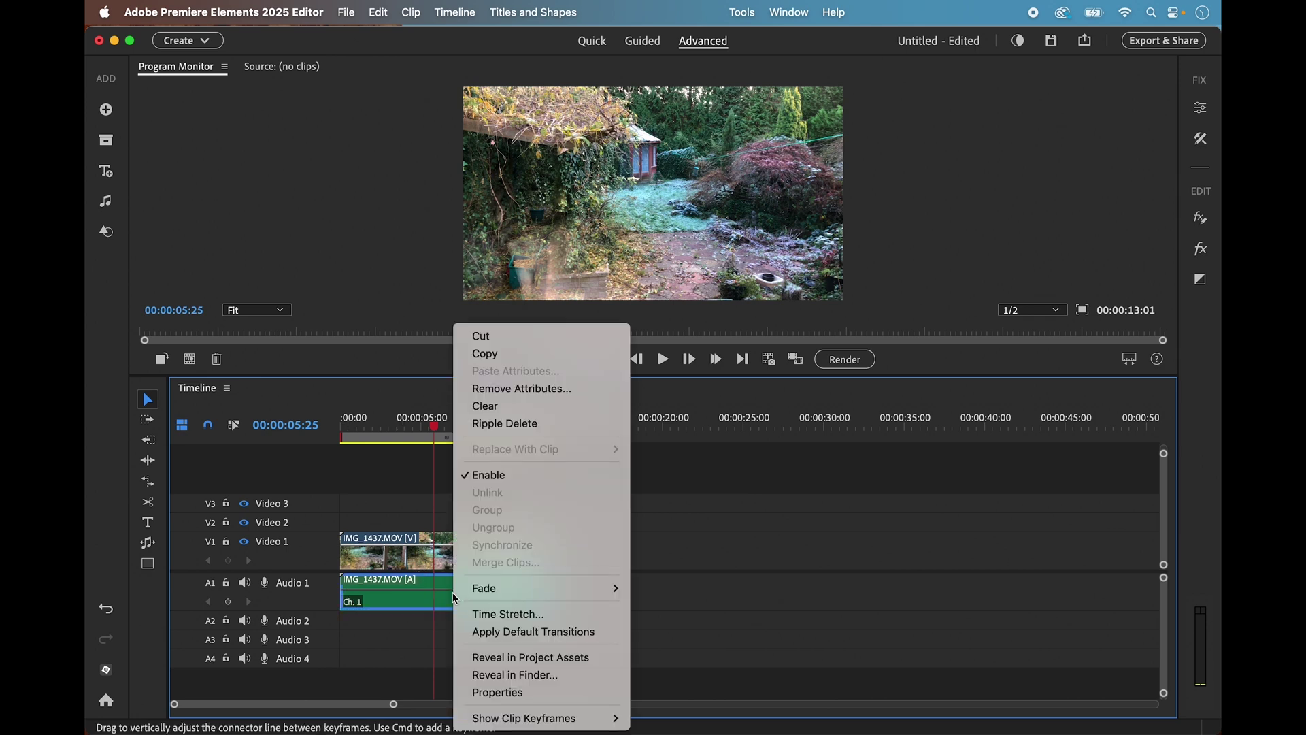
left_click(497, 404)
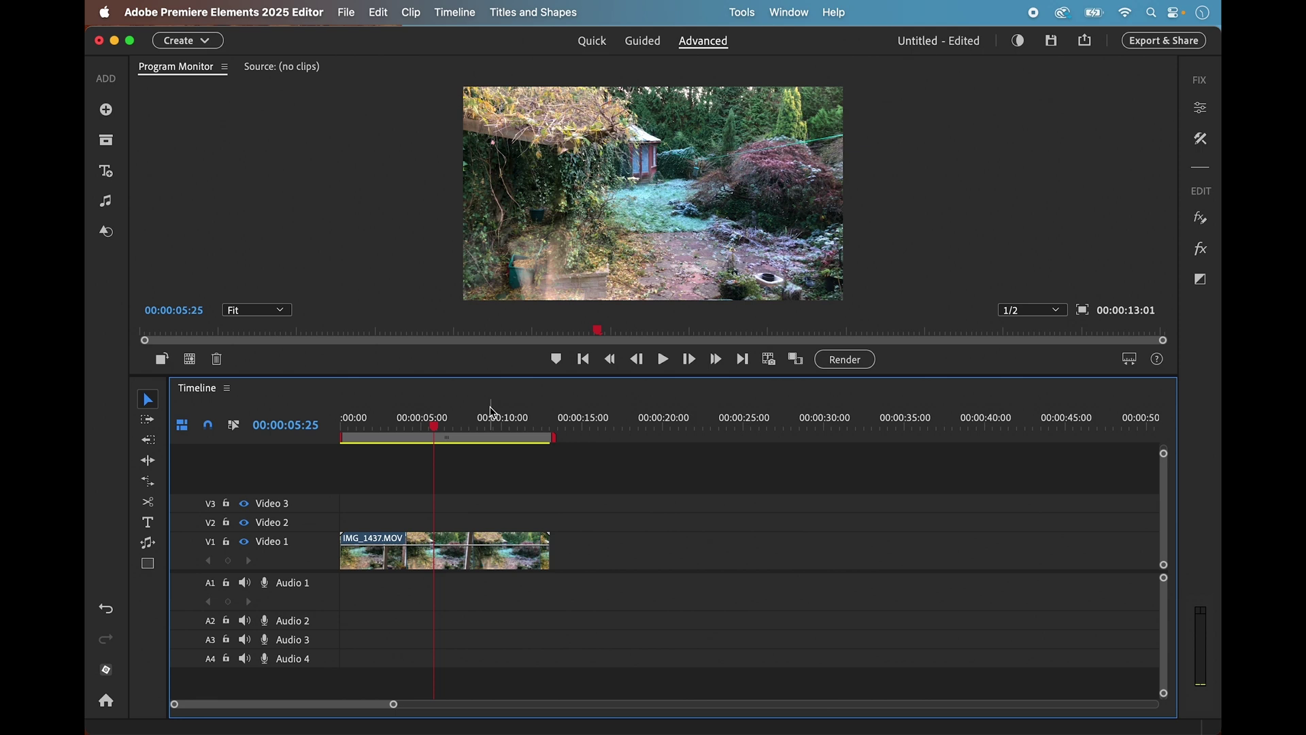
key("super+z")
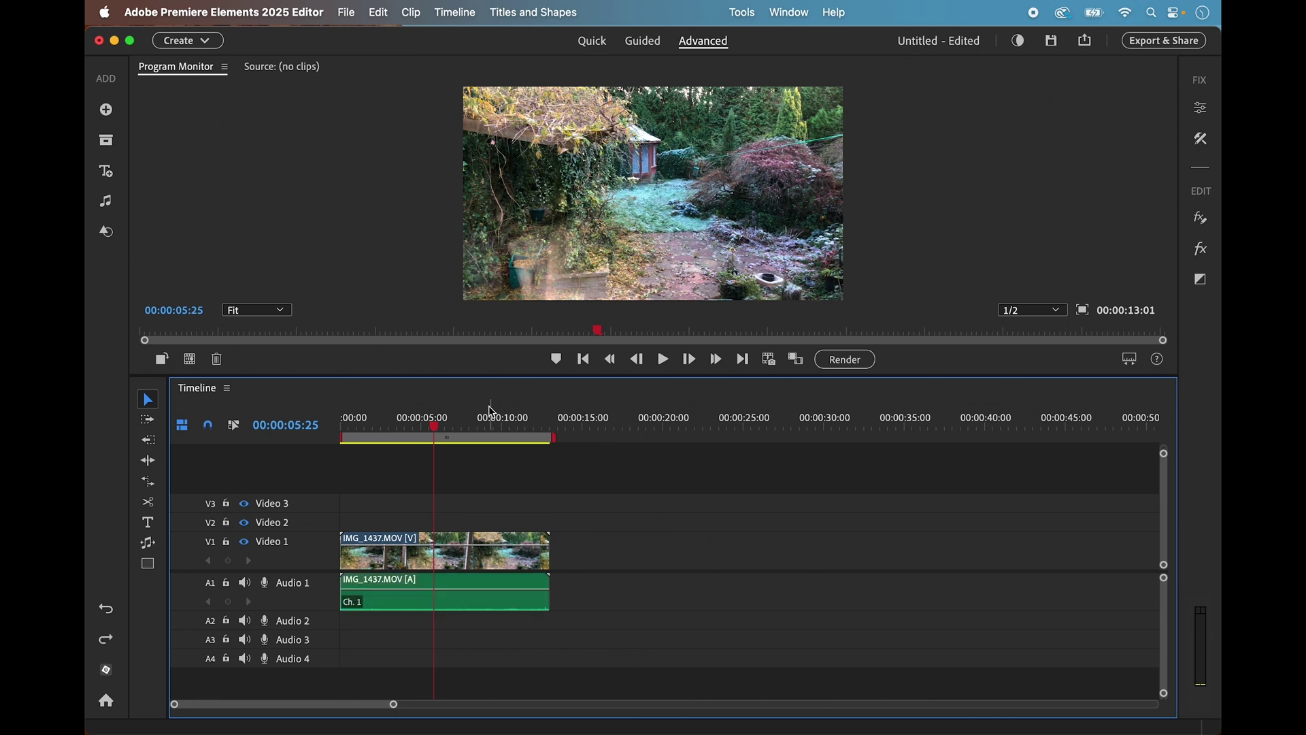
Step: Clear only IMG_1437.MOV's video, keeping its audio, and re-enable Linked Selection
right_click(491, 544)
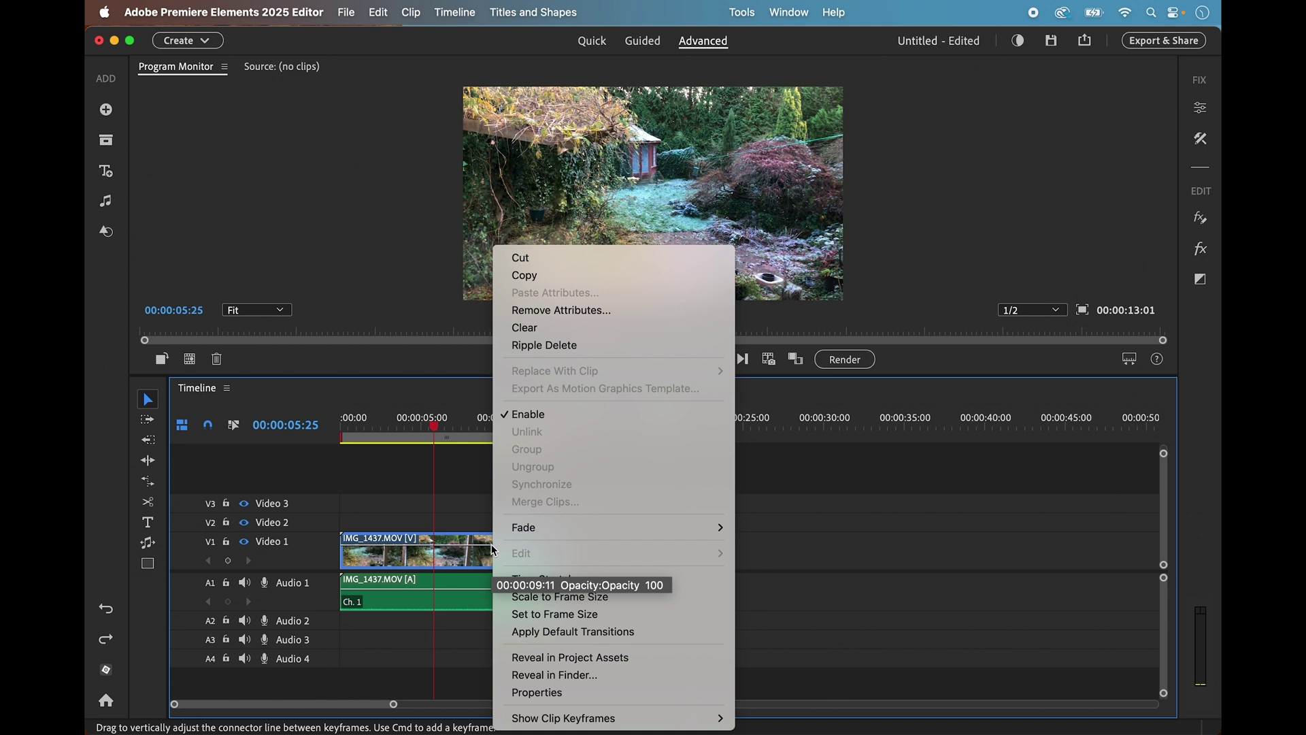
left_click(520, 328)
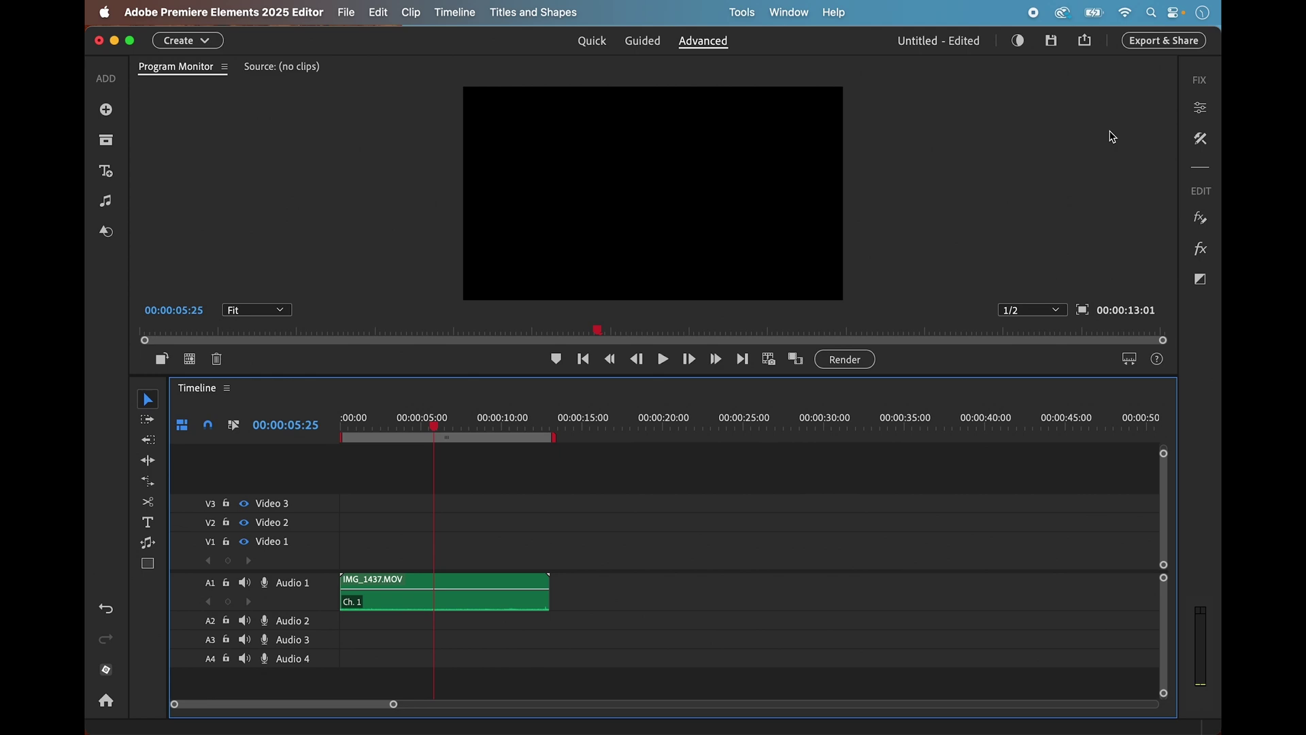
left_click(236, 428)
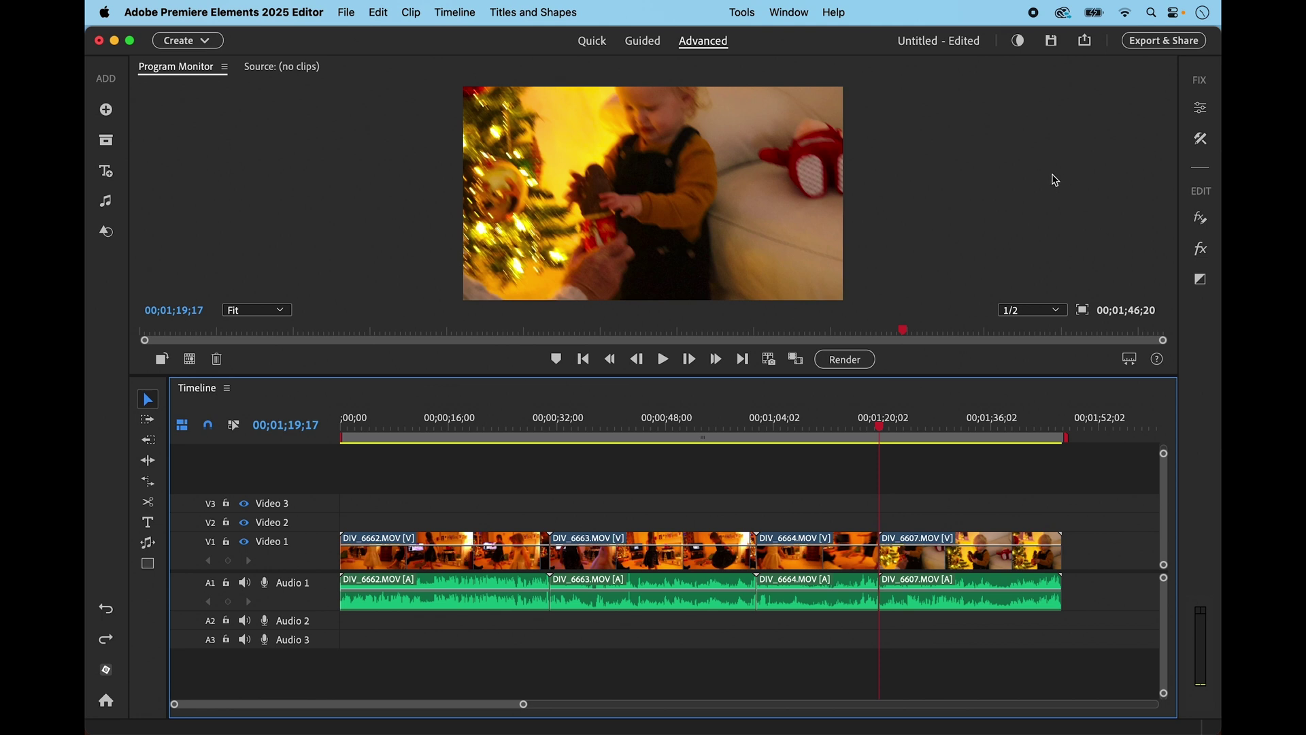
Step: With Linked Selection off, delete only DIV_6607.MOV's audio, then undo to restore it
left_click(235, 426)
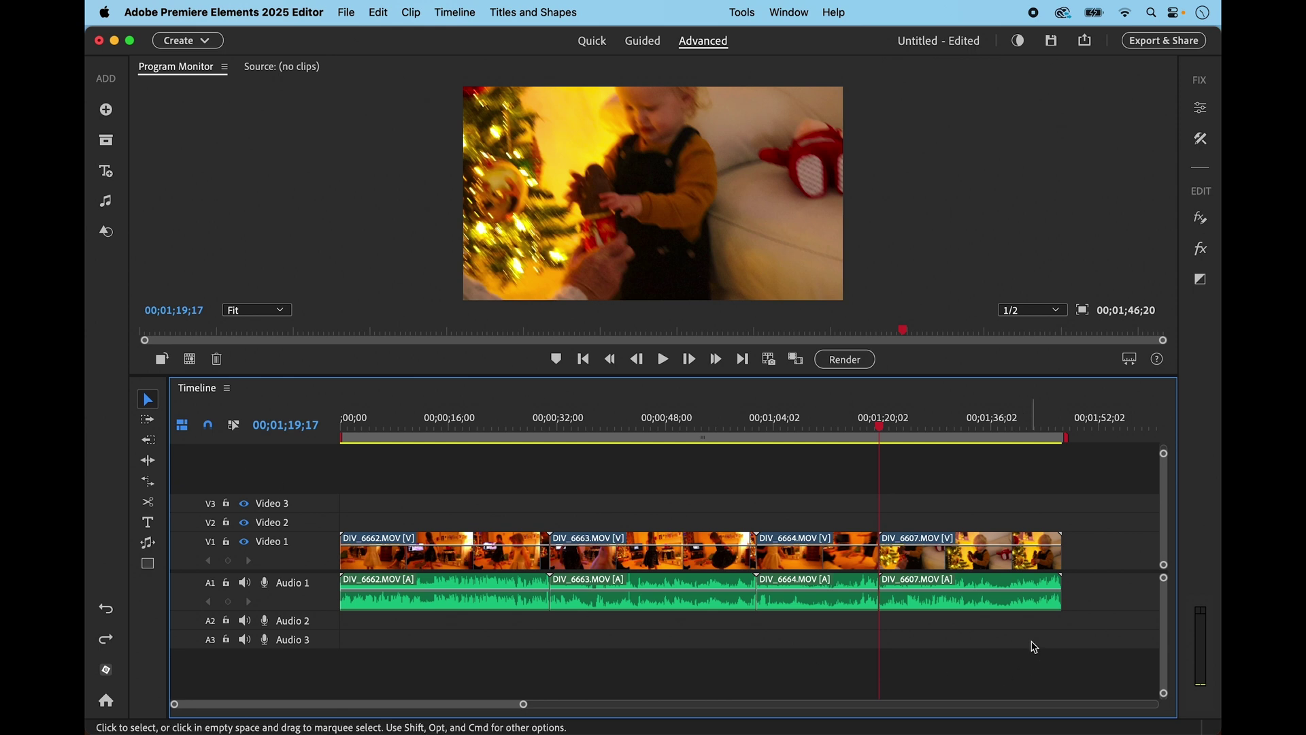
left_click(999, 602)
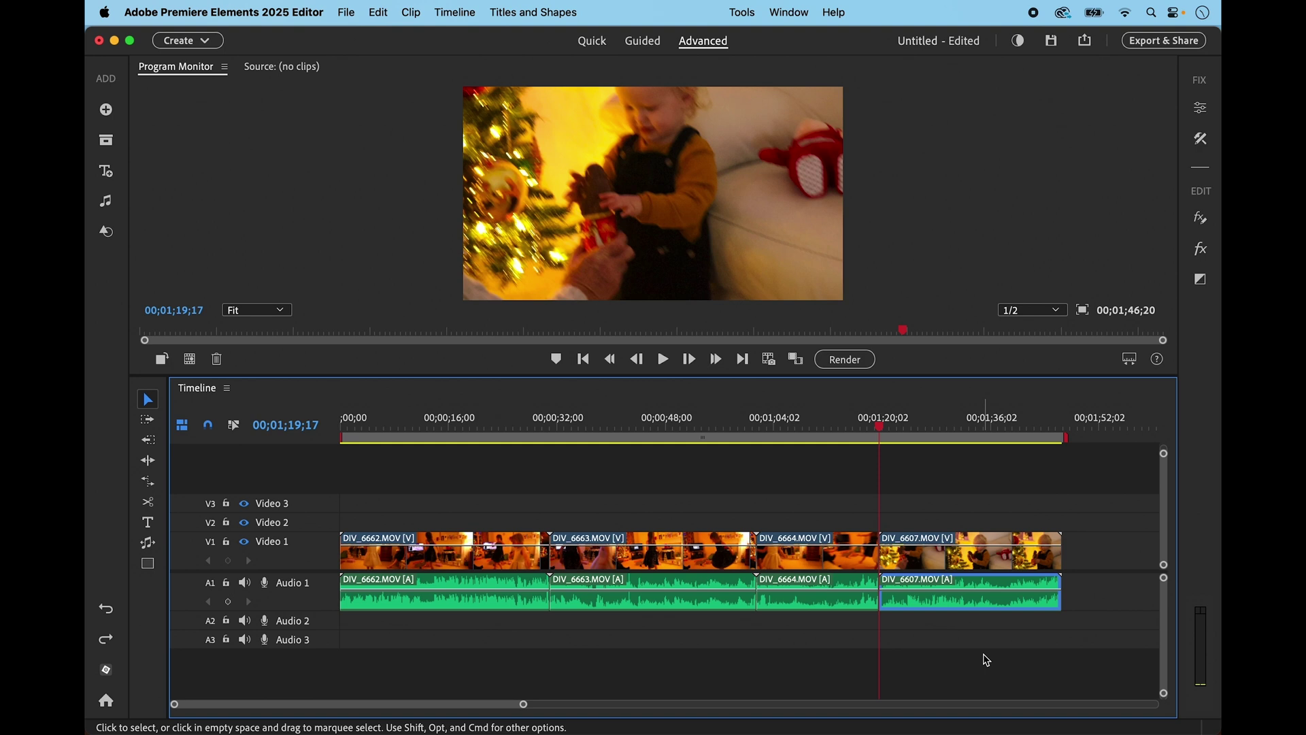
key("Delete")
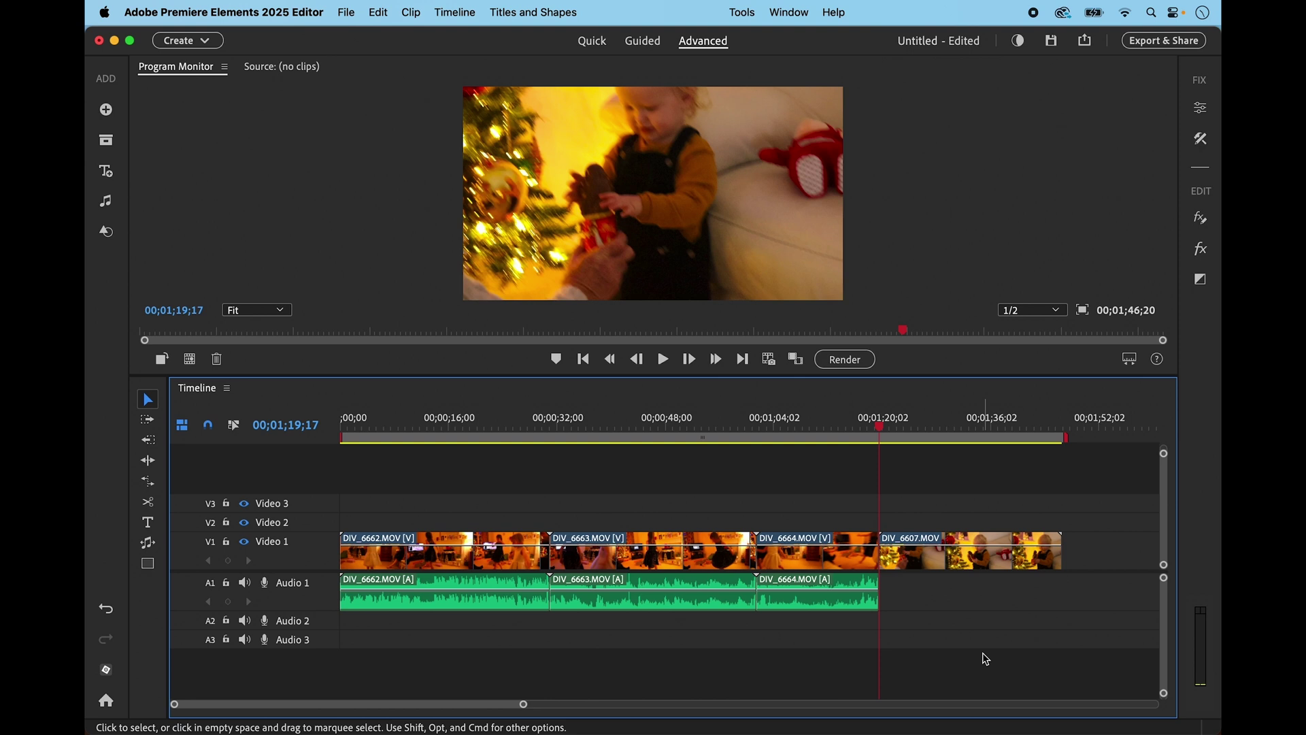
key("super+z")
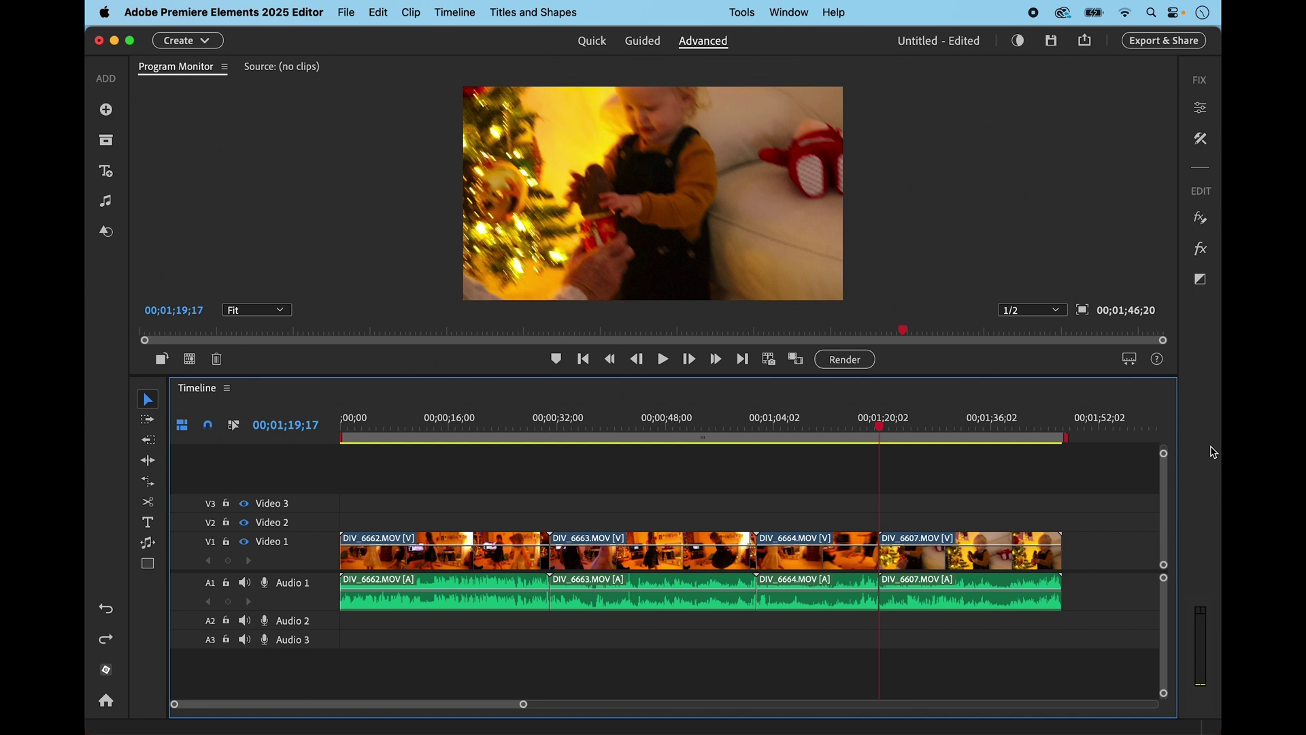
Step: Delete the Audio 1 track so the four Christmas clips remain on Video 1 without sound
right_click(286, 589)
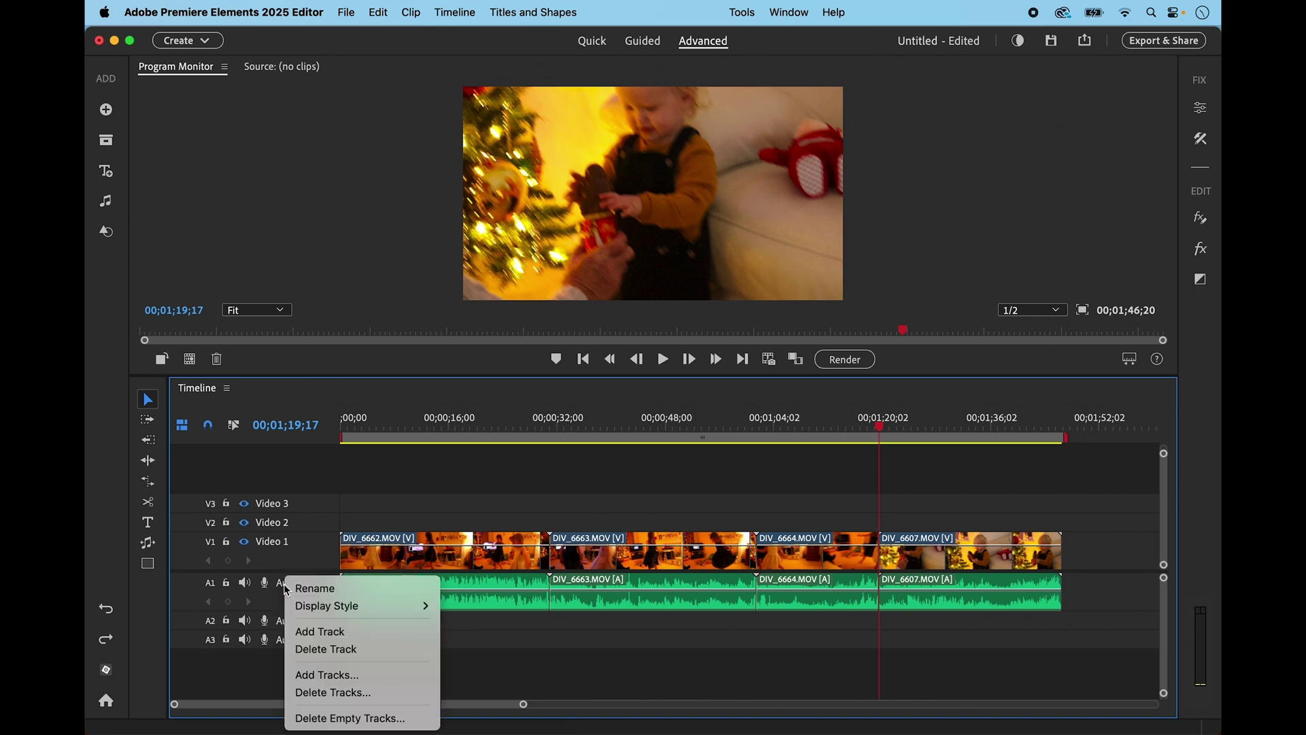
left_click(327, 649)
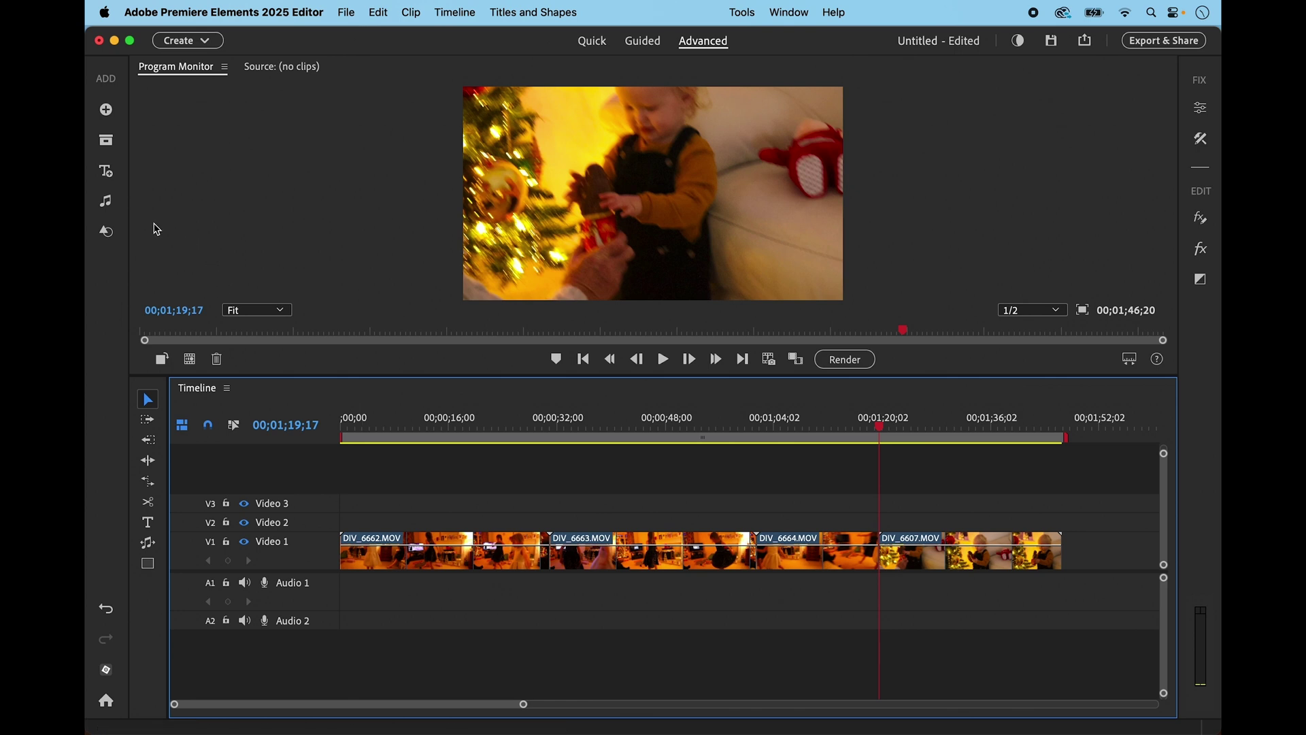
left_click(113, 208)
Step: Add the Aura score to Audio 1 with Fit Entire Video, then move the playhead to 00;01;23;28
mouse_move(266, 353)
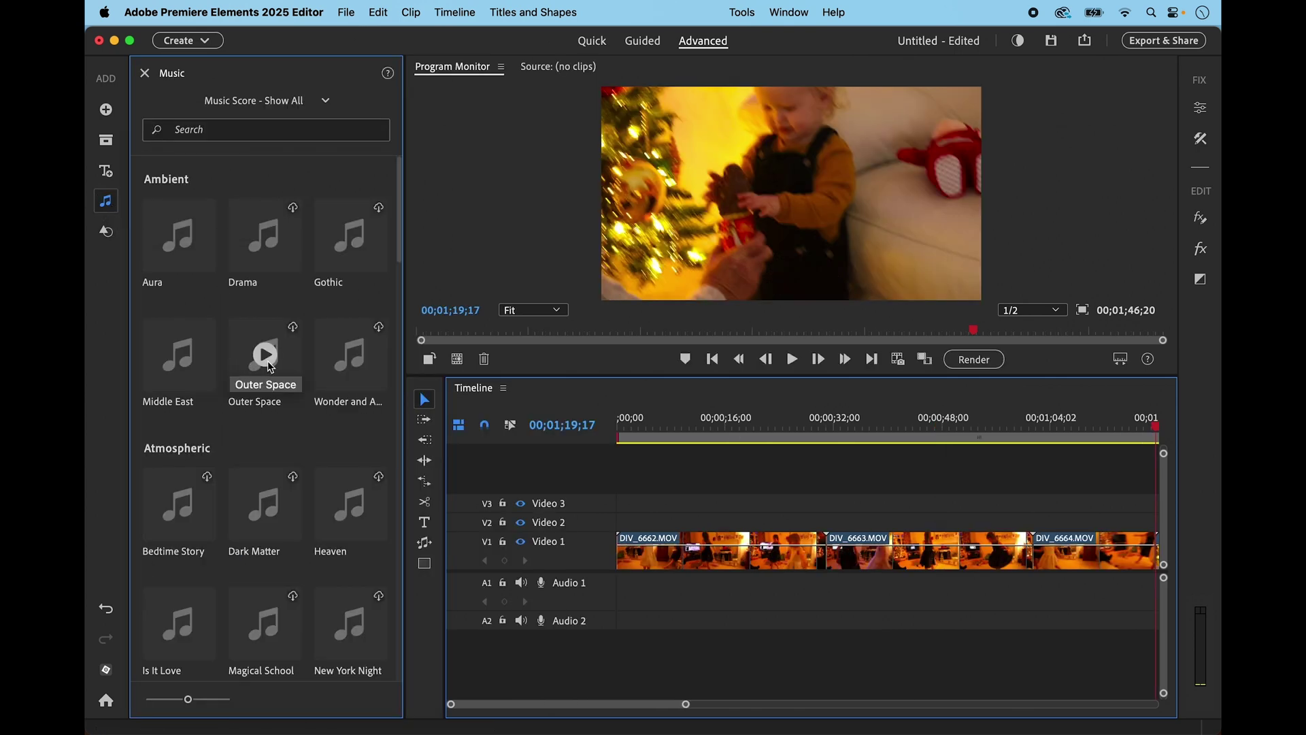
left_click(187, 238)
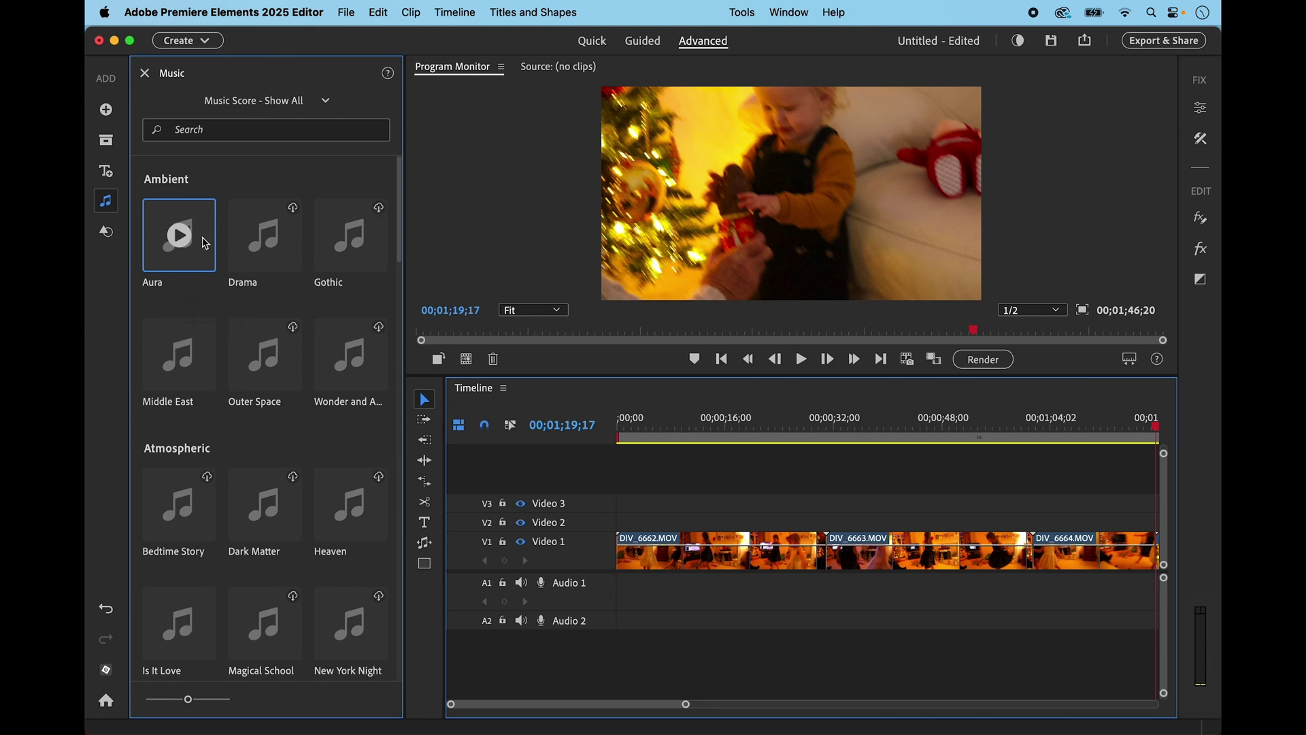
left_click_drag(205, 244, 627, 589)
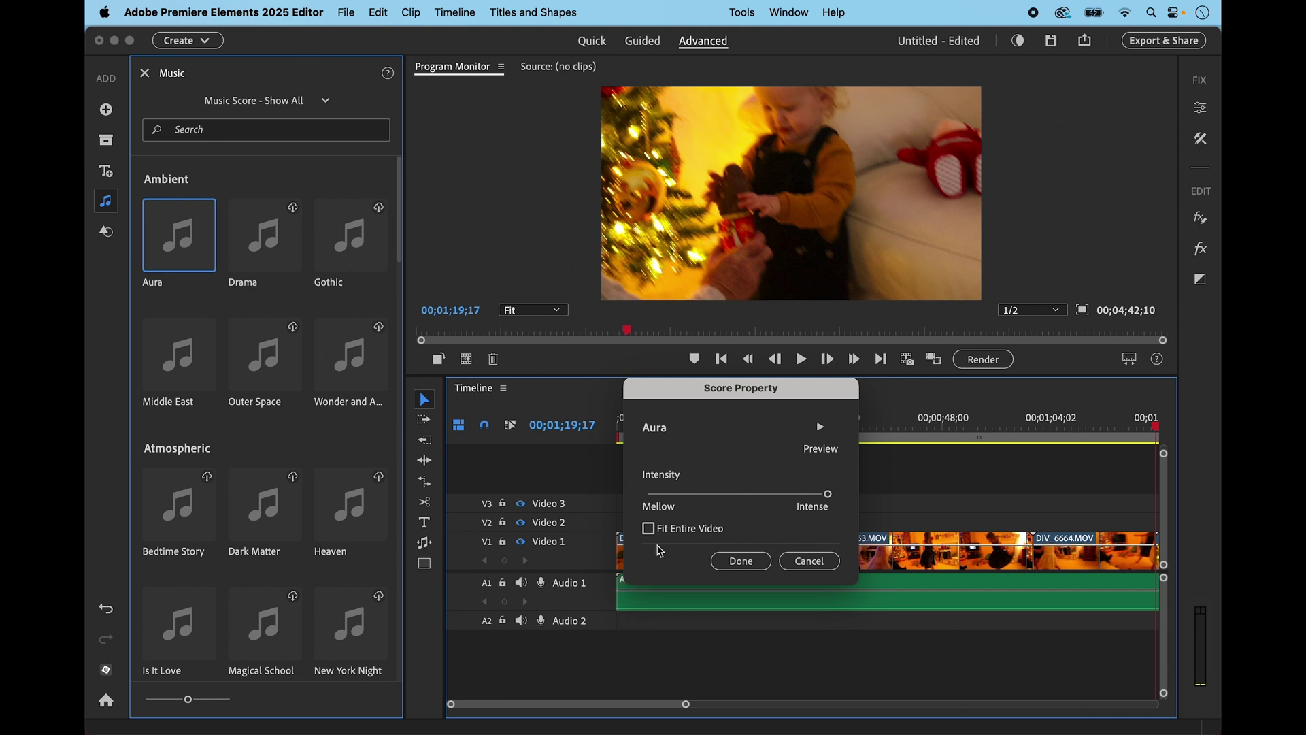
left_click(649, 530)
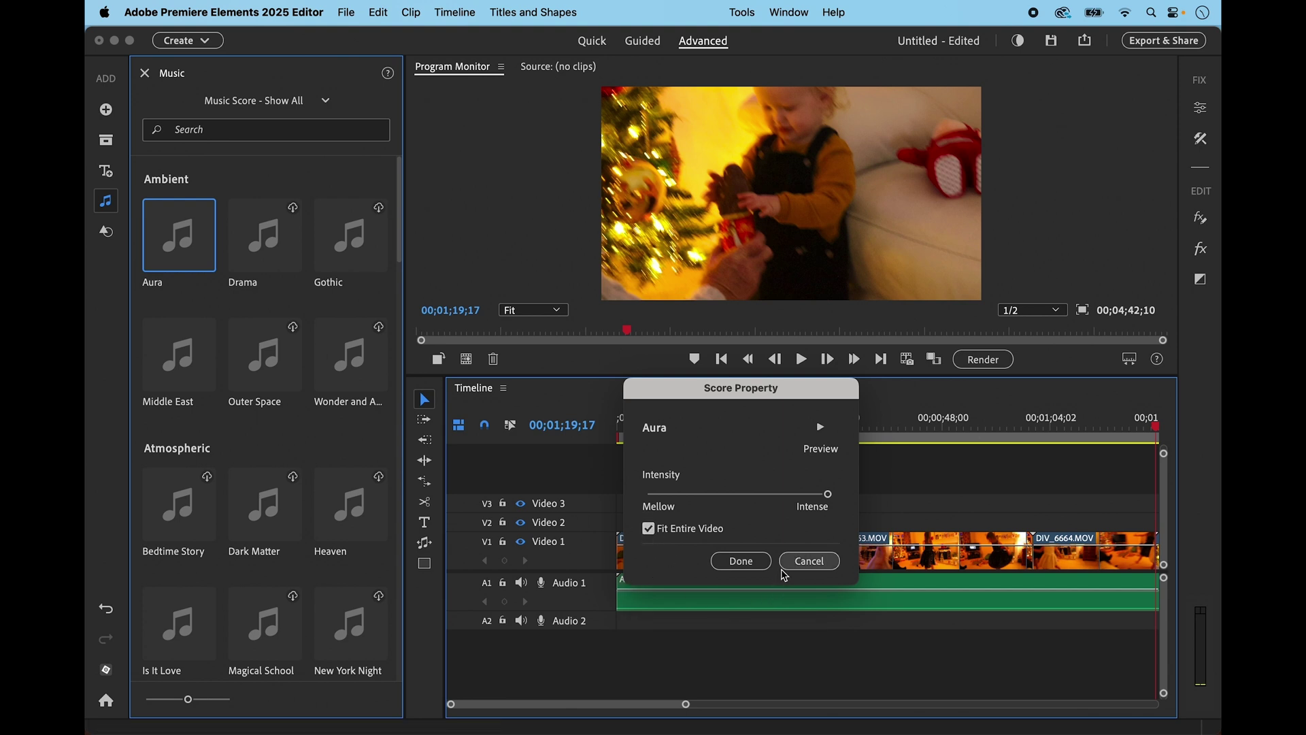
left_click(758, 566)
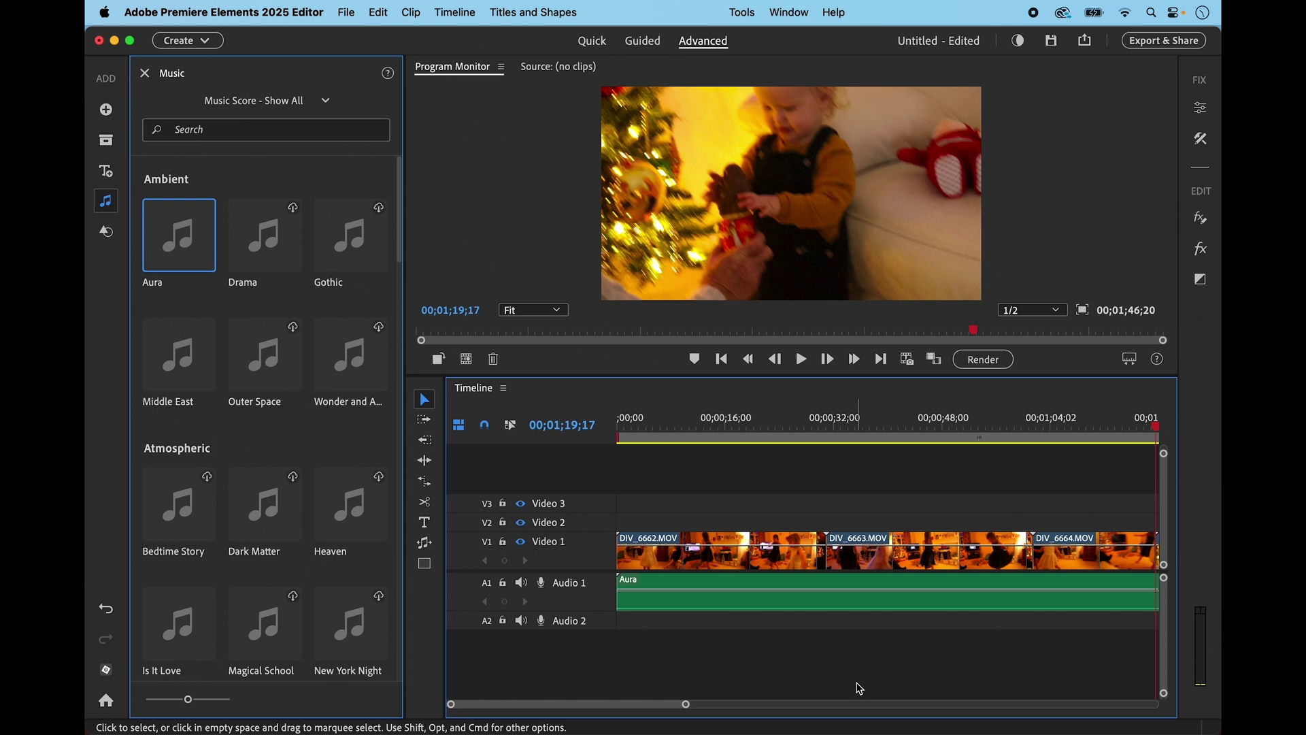
left_click(144, 73)
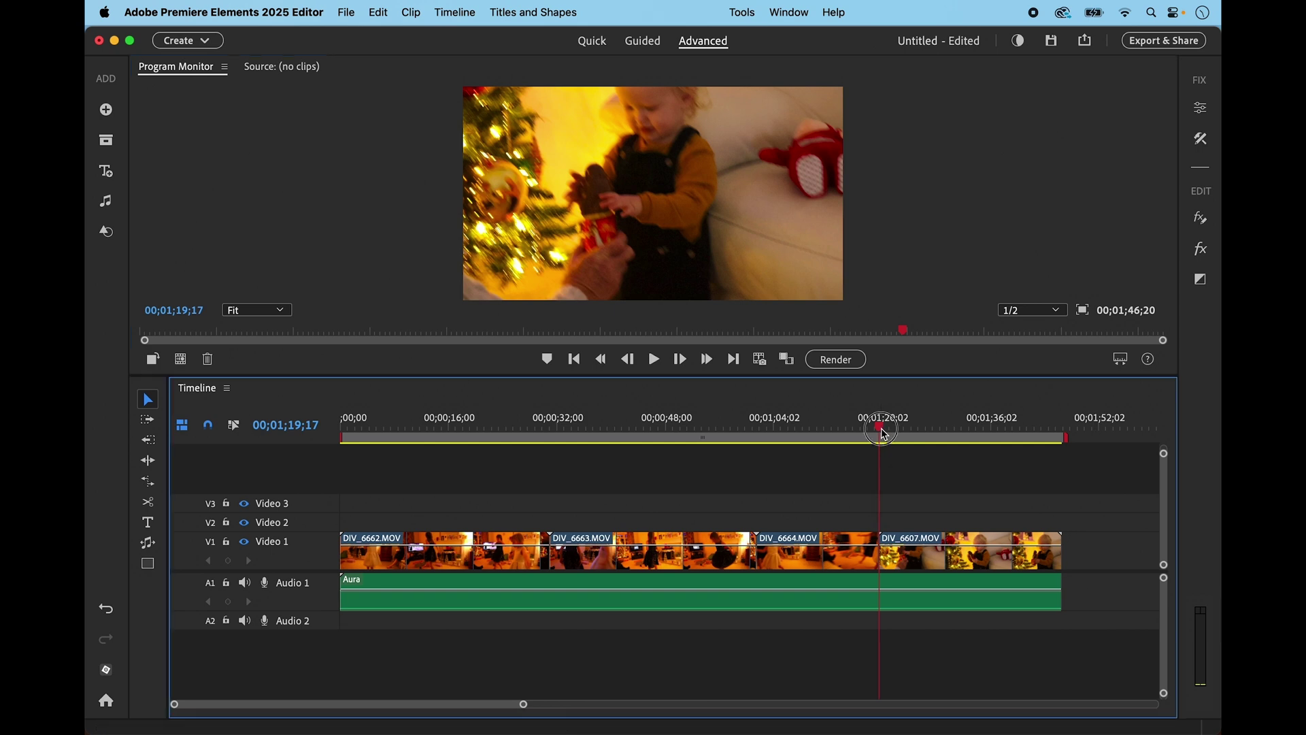
left_click_drag(882, 428, 910, 430)
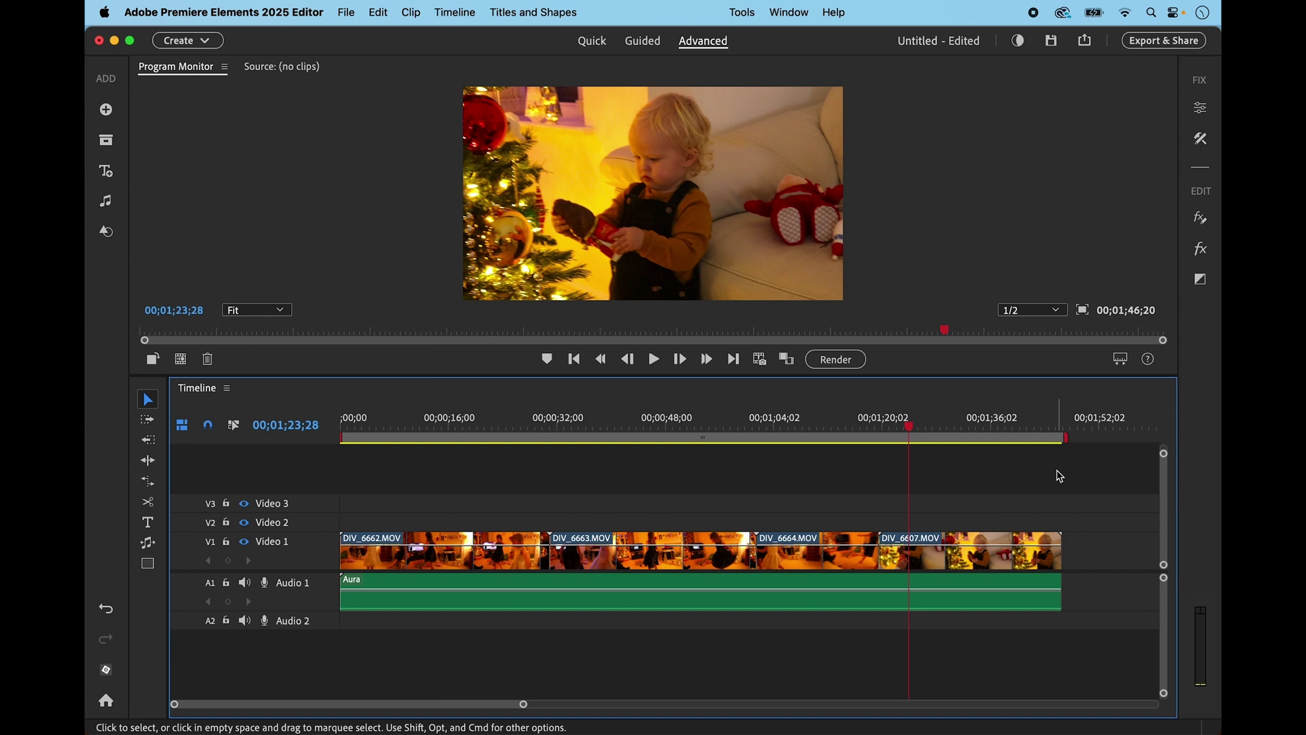
Step: Split the video and Aura score at 00;01;23;28, then return to the Selection tool and select DIV_6607.MOV
key("super+k")
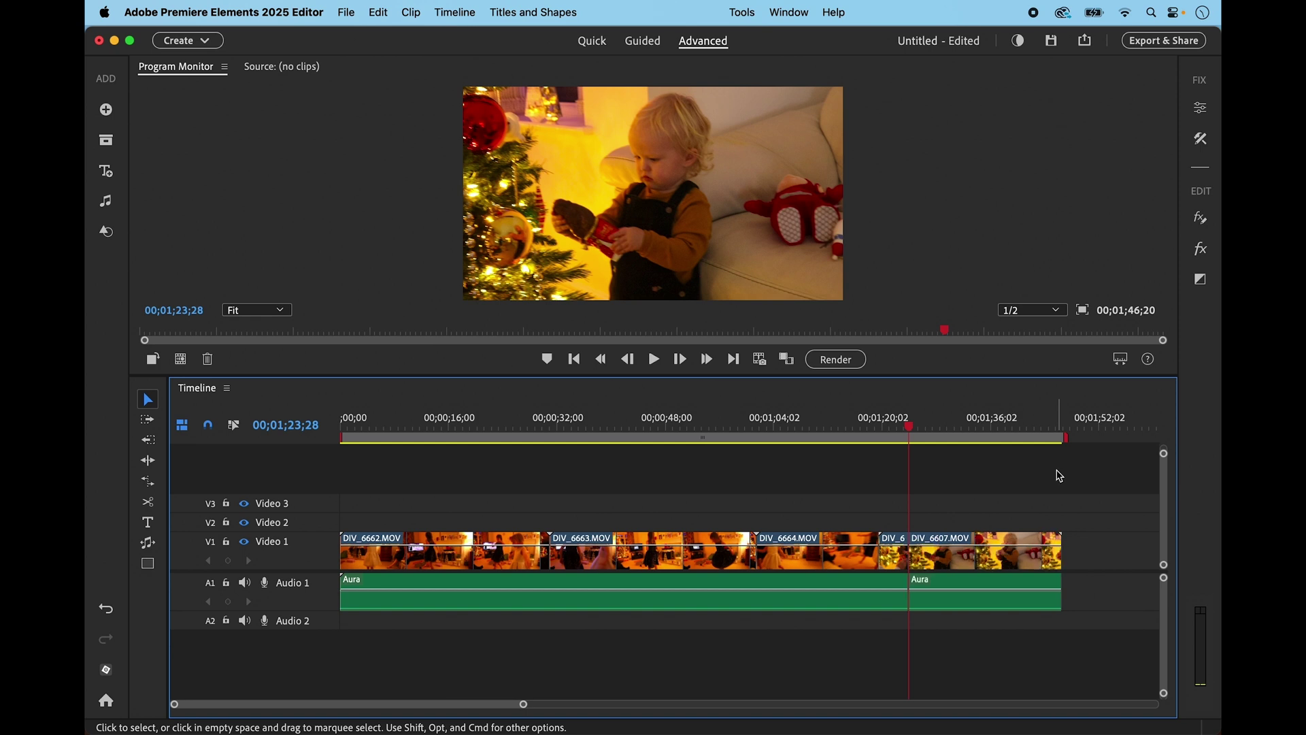
left_click(893, 559)
left_click(147, 503)
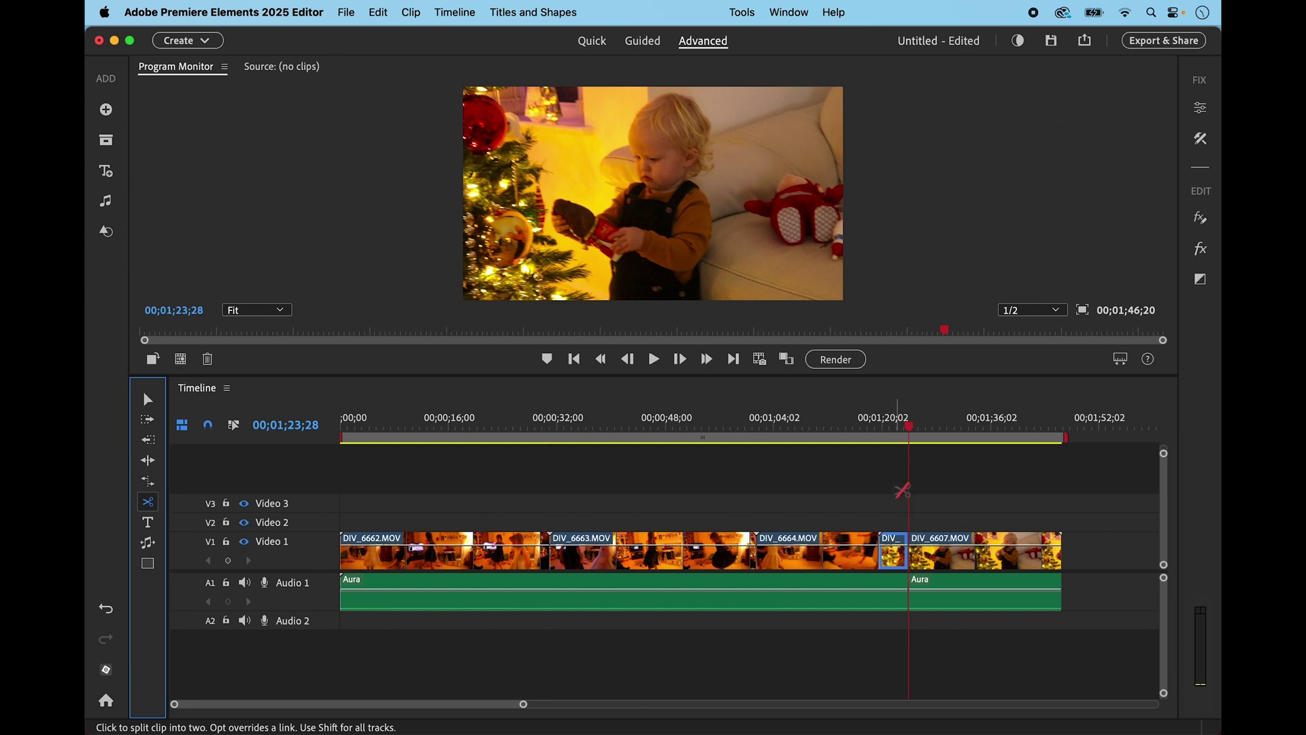
left_click(149, 402)
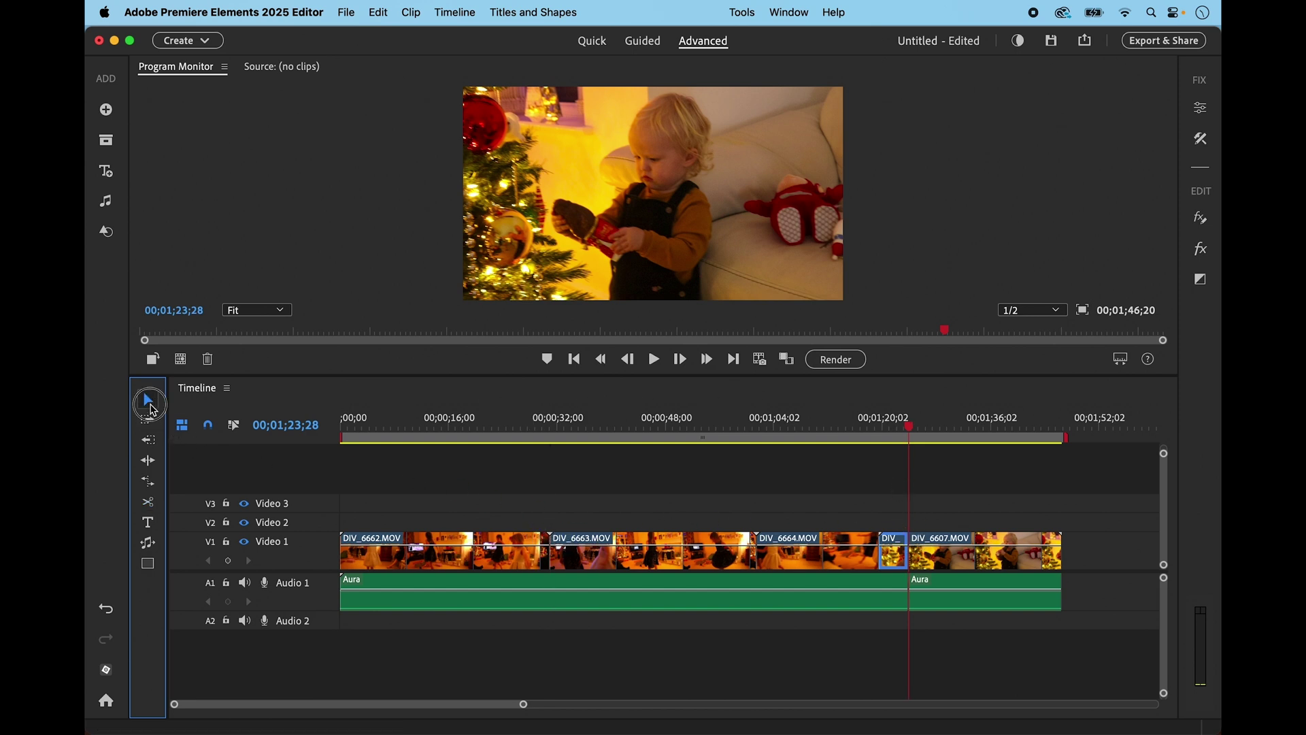
left_click(939, 561)
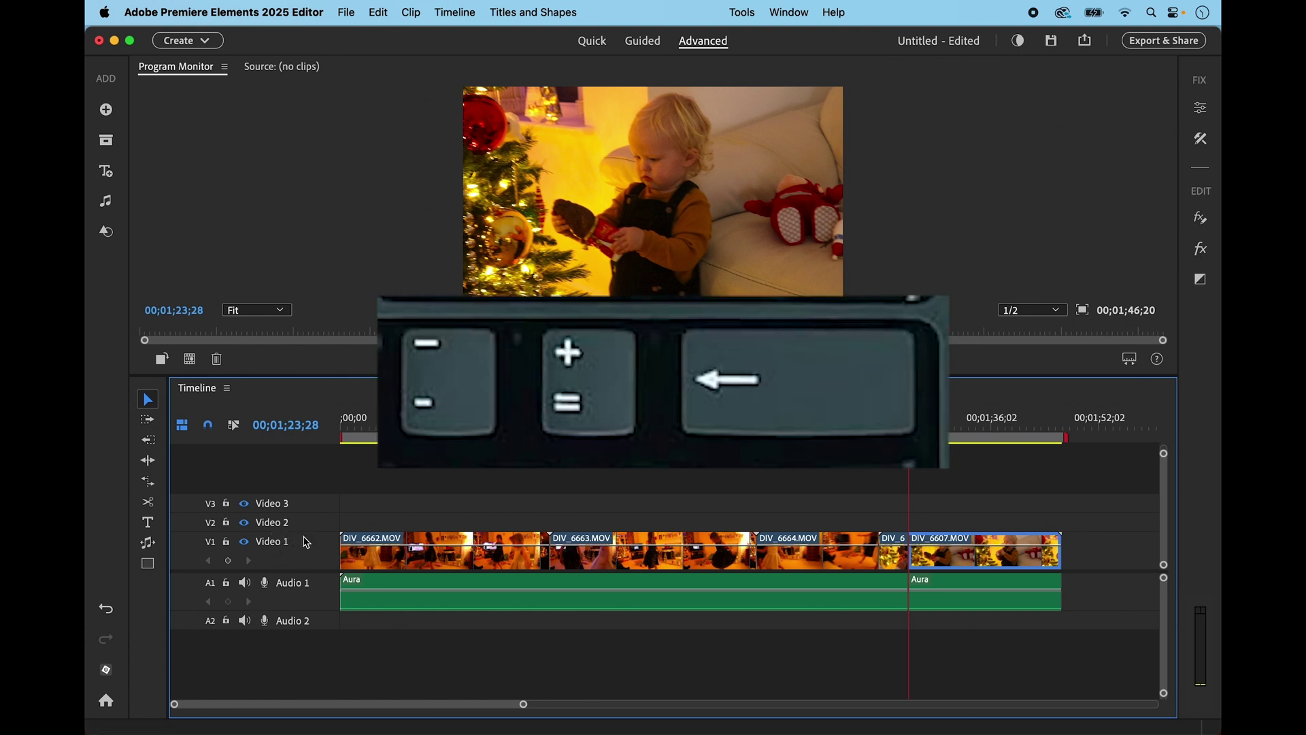
Step: Heighten Video 1 and expand Audio 1 so the Aura score shows its L and R channels
left_click_drag(305, 534, 305, 511)
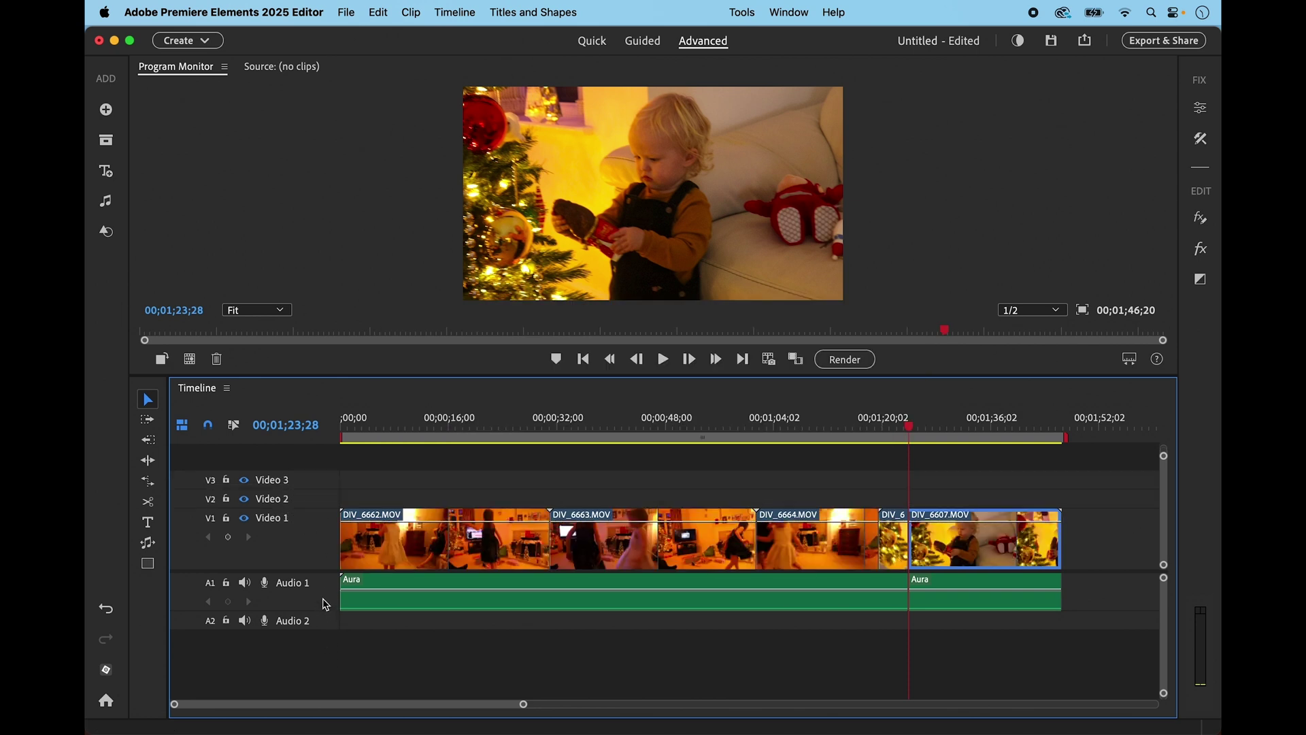
left_click(327, 620)
left_click_drag(327, 620, 329, 642)
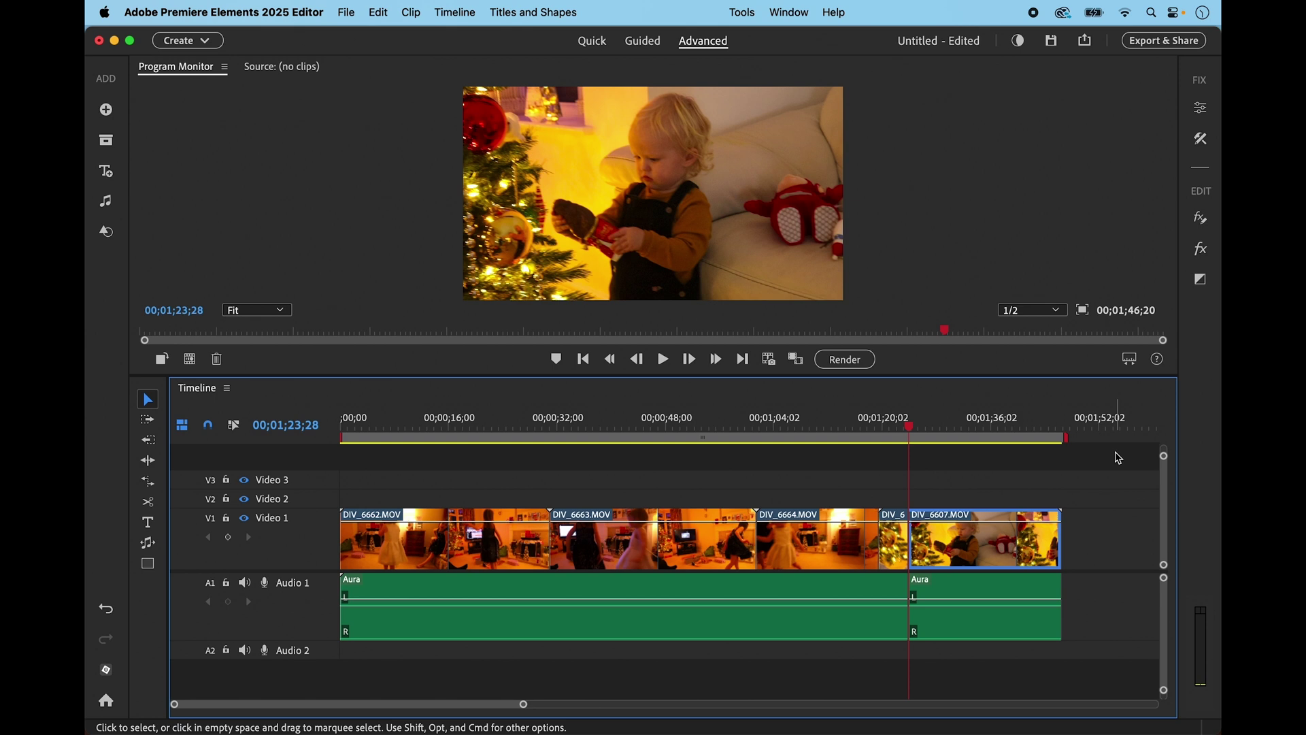
Step: Zoom the timeline in, then out, back in and out again around the playhead
scroll(1118, 457, "up", 2)
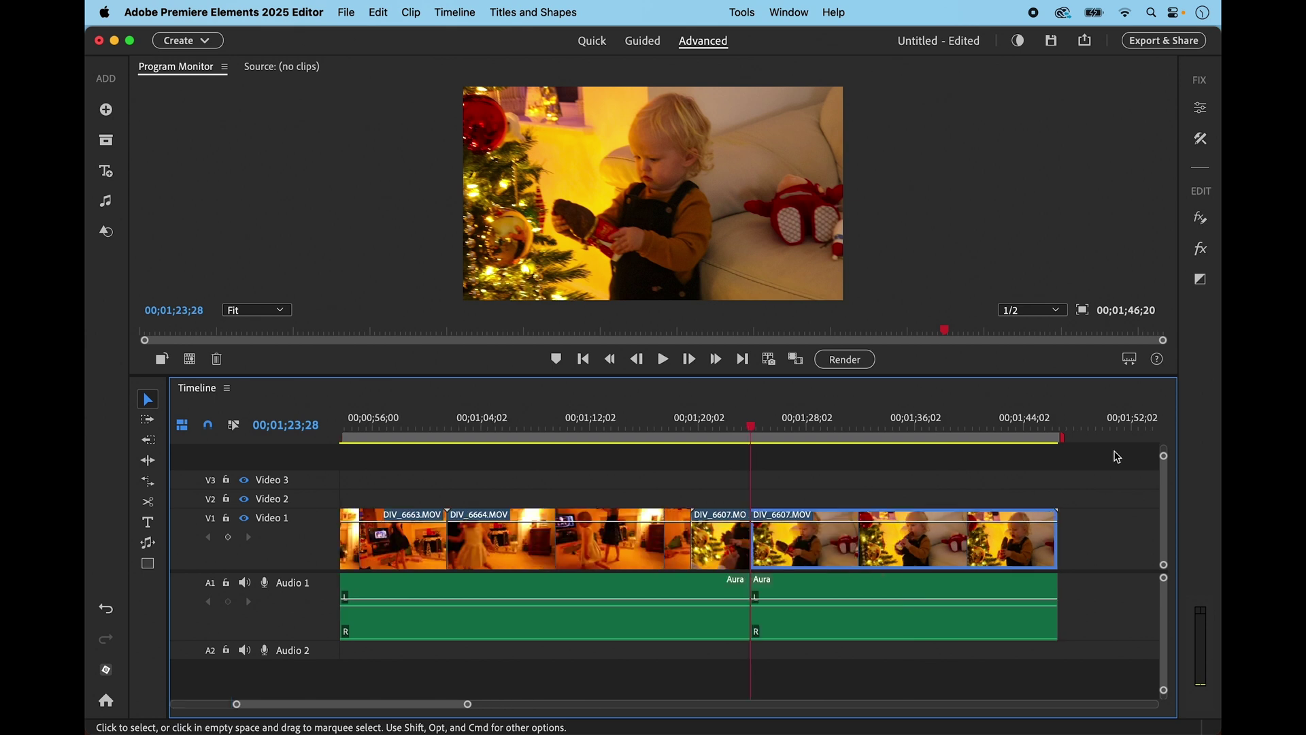
scroll(1117, 457, "up", 2)
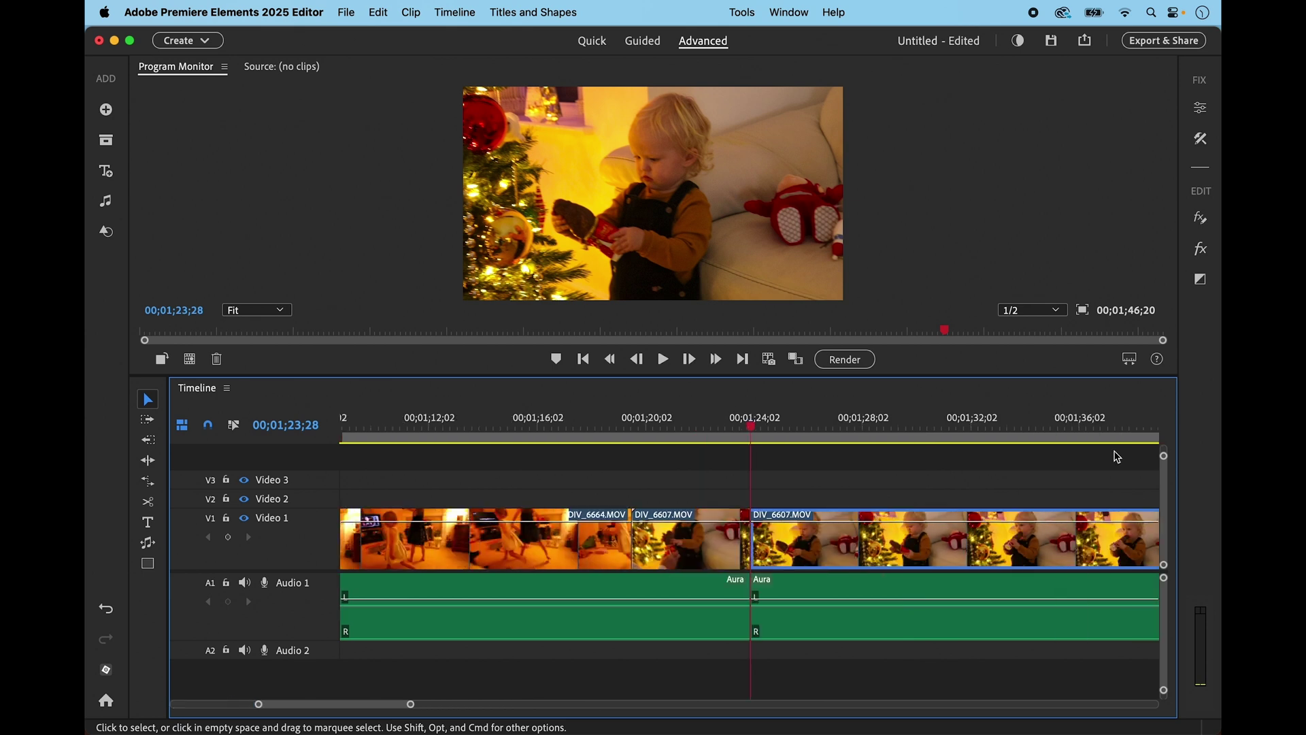
key("minus")
key("minus")
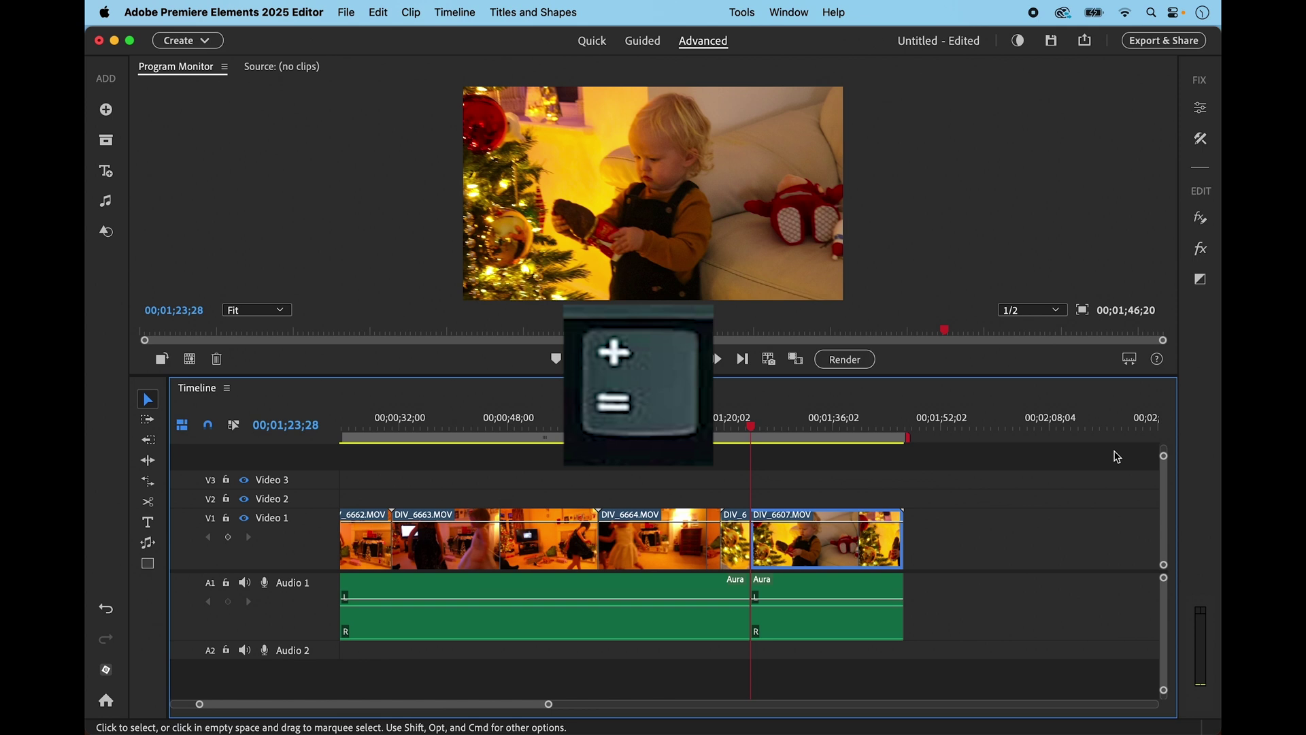
key("equal")
key("equal")
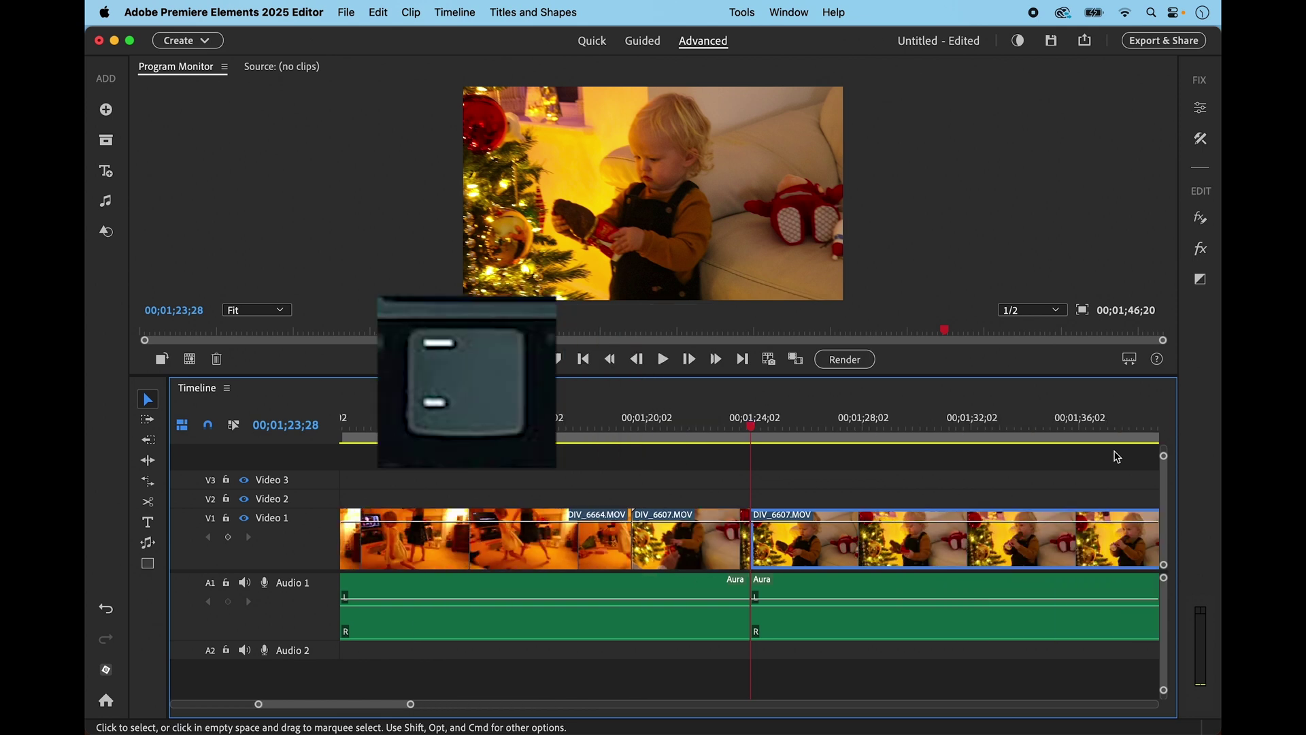
key("minus")
key("minus")
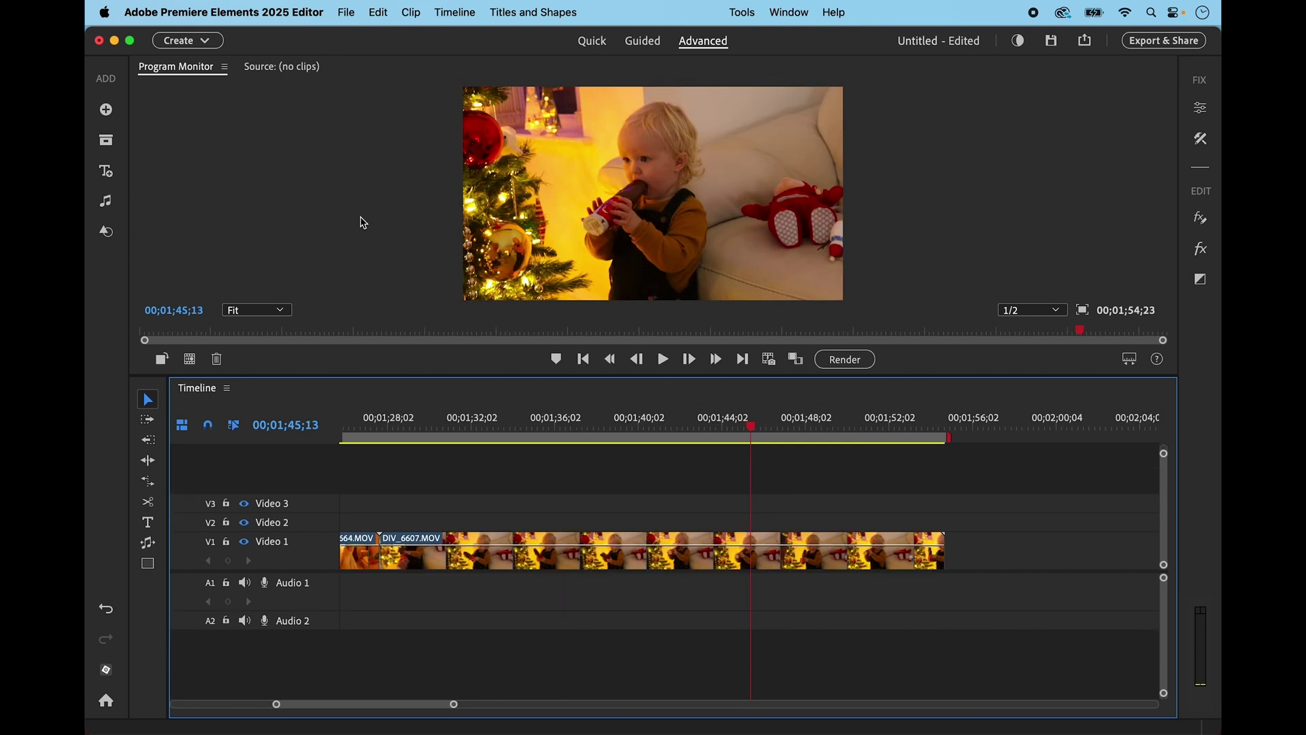
left_click(183, 427)
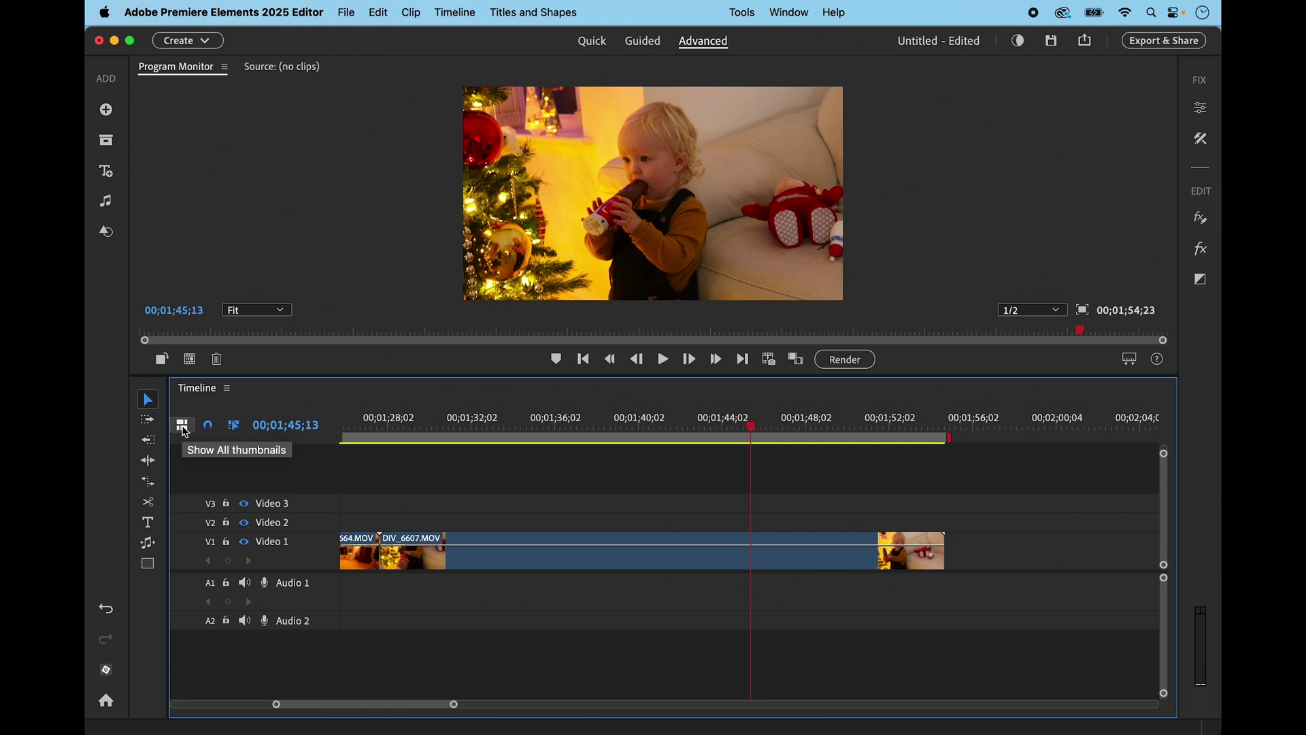
left_click(183, 427)
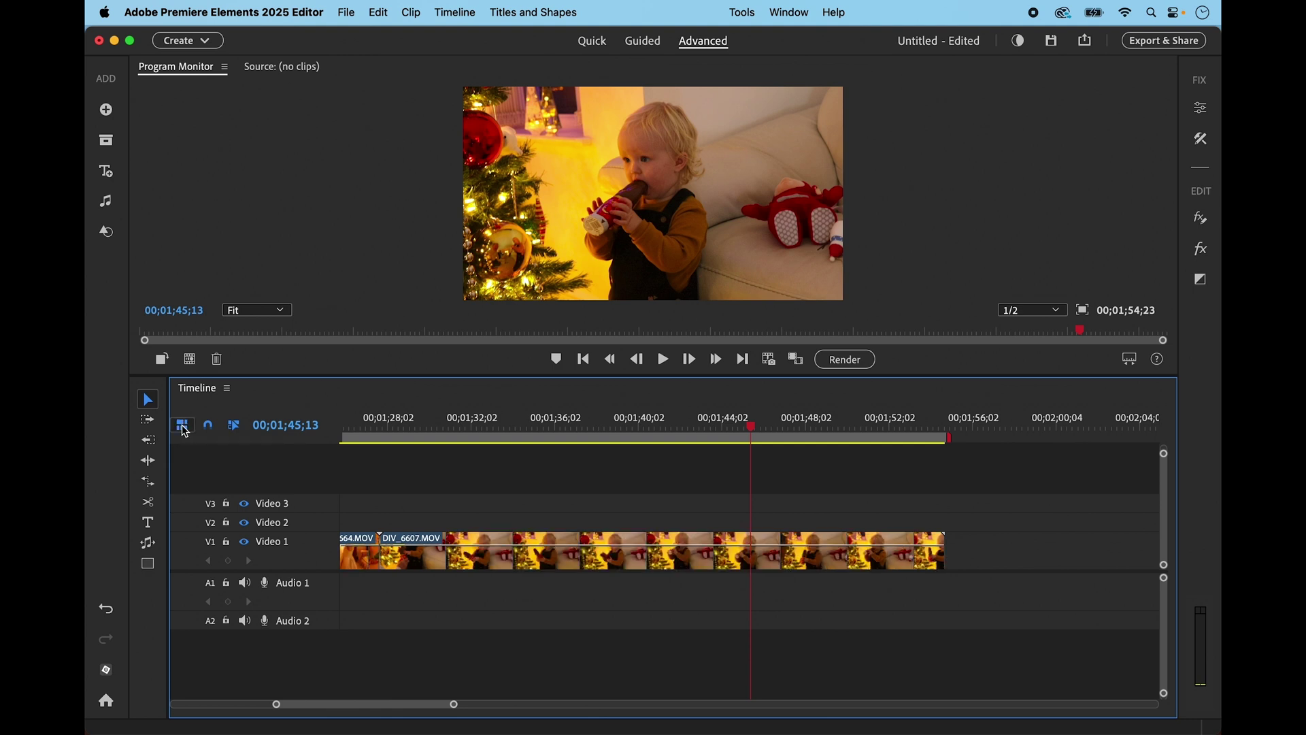
right_click(272, 550)
mouse_move(304, 587)
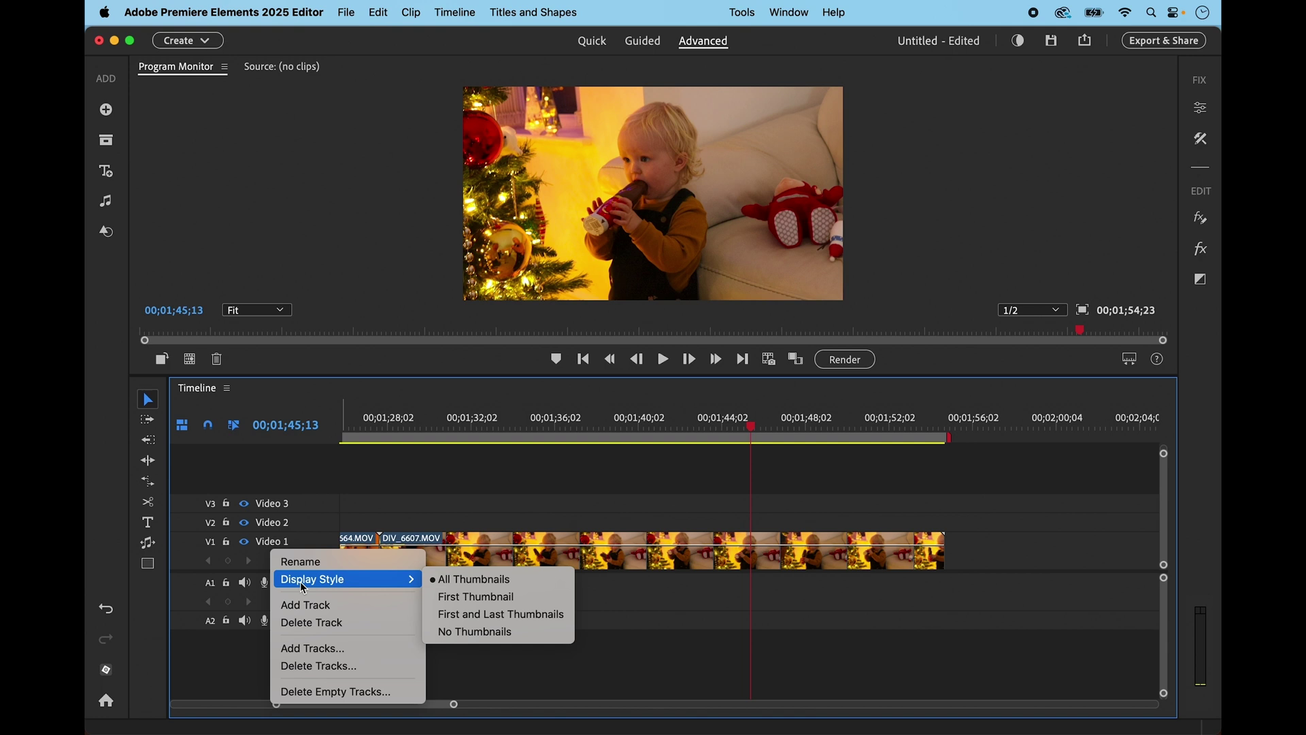
left_click(457, 604)
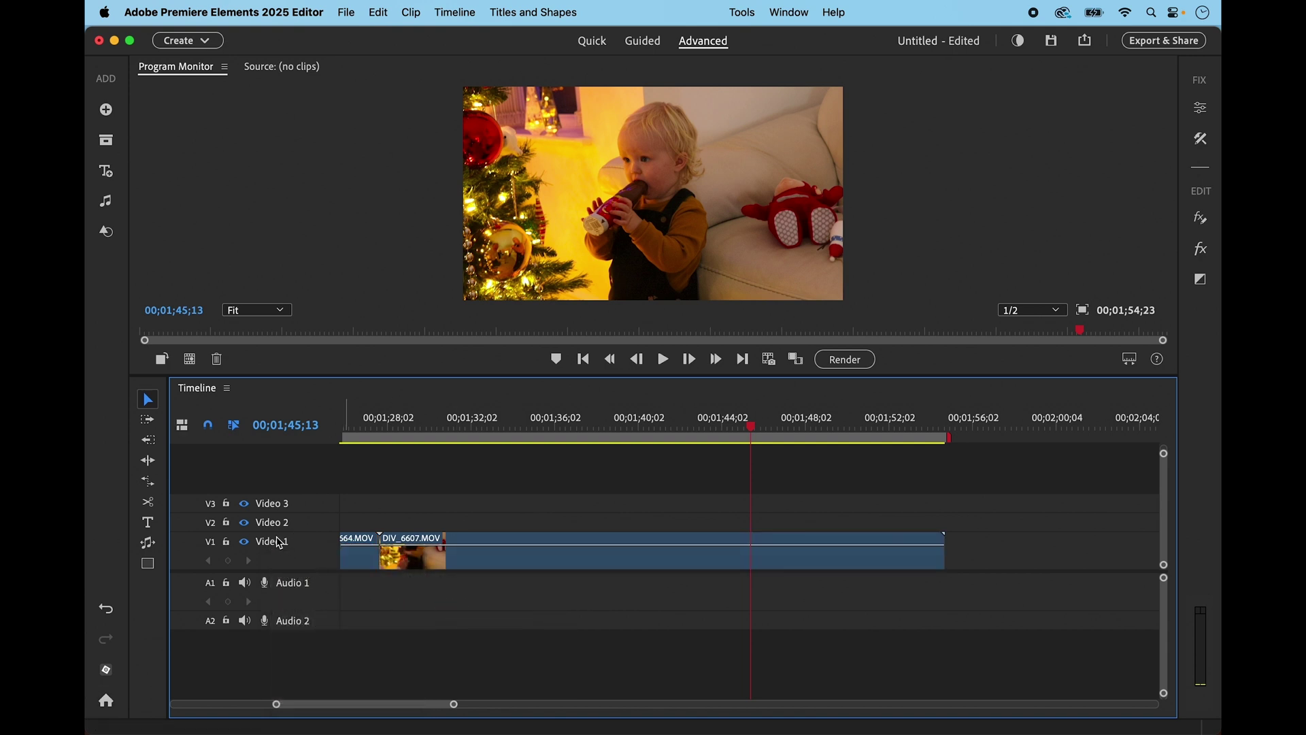
right_click(274, 545)
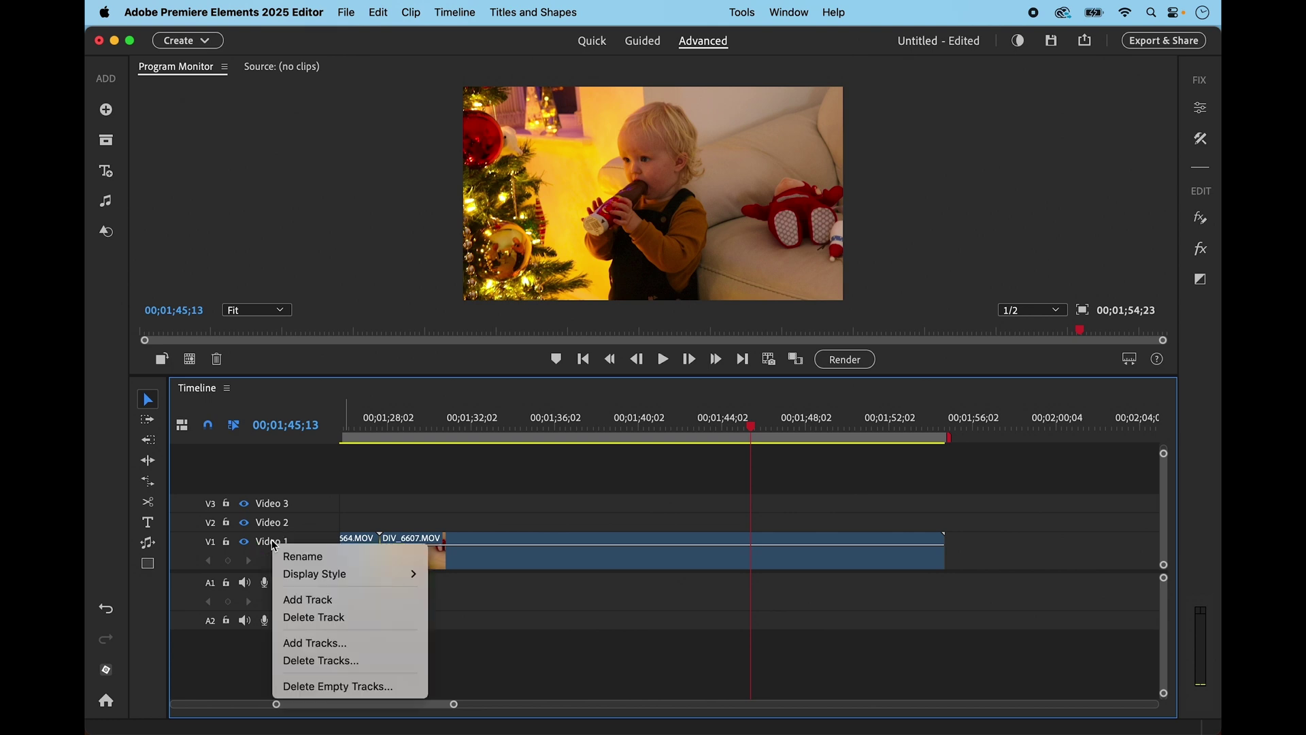
mouse_move(317, 577)
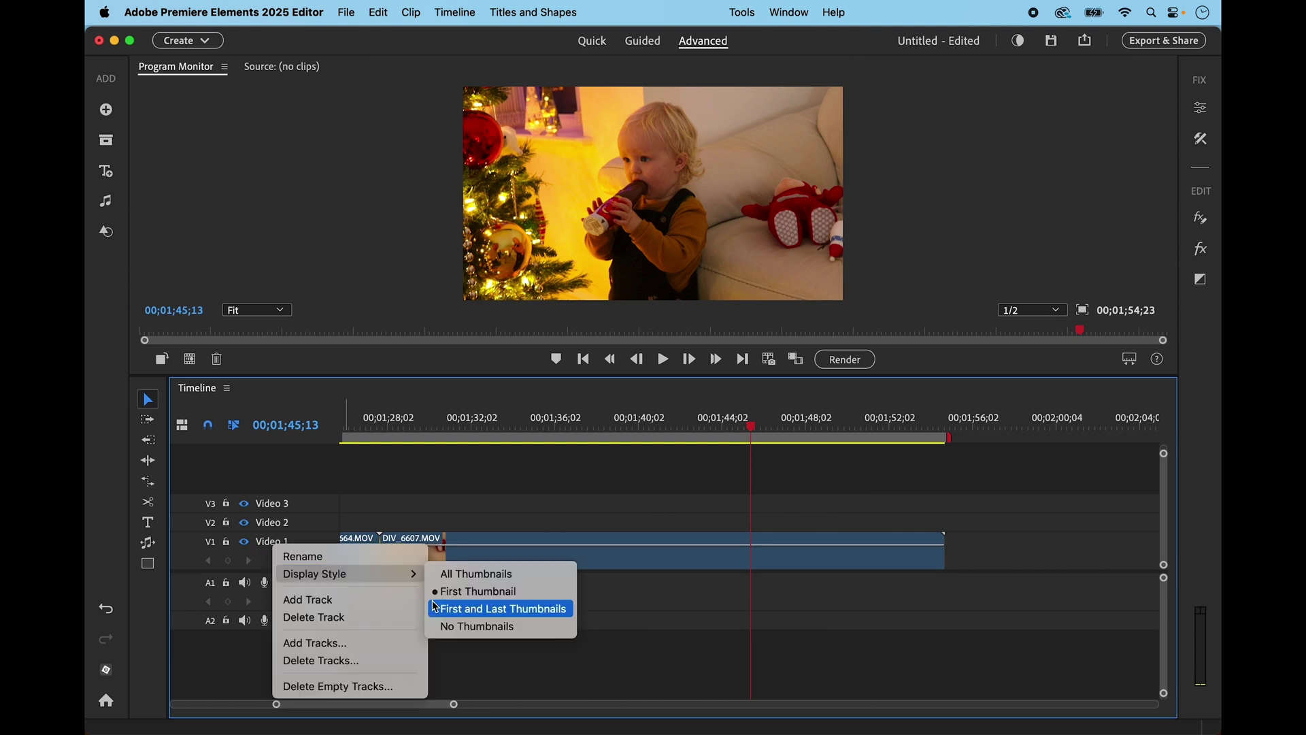
left_click(474, 633)
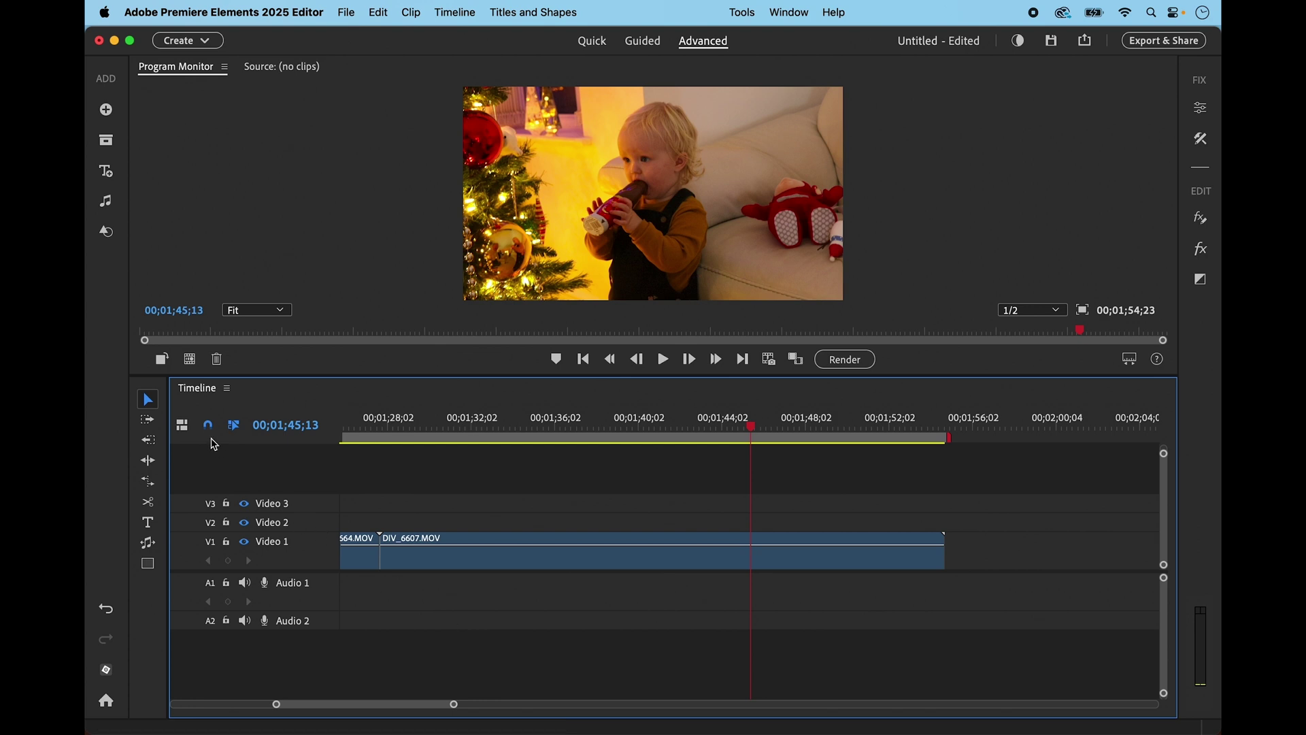
left_click(183, 427)
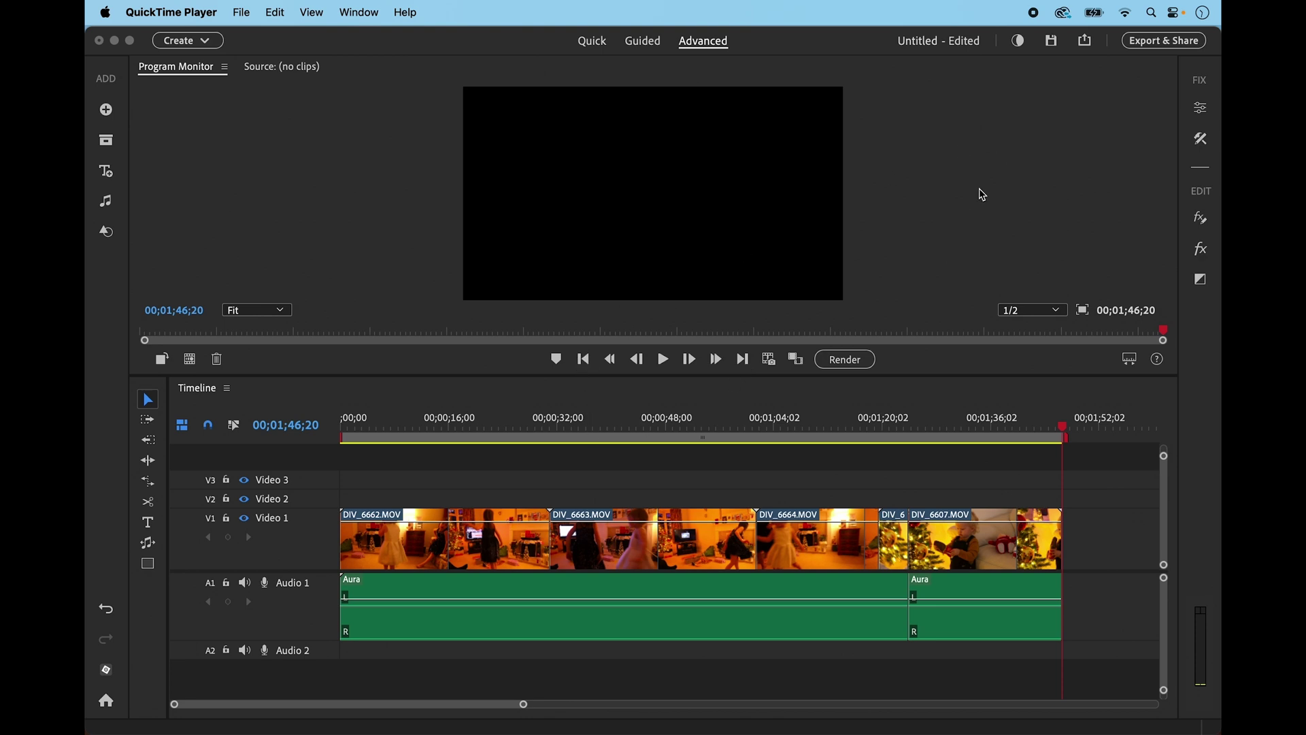
Step: Jump the playhead back through the edit points to the start of DIV_6664.MOV
left_click(939, 393)
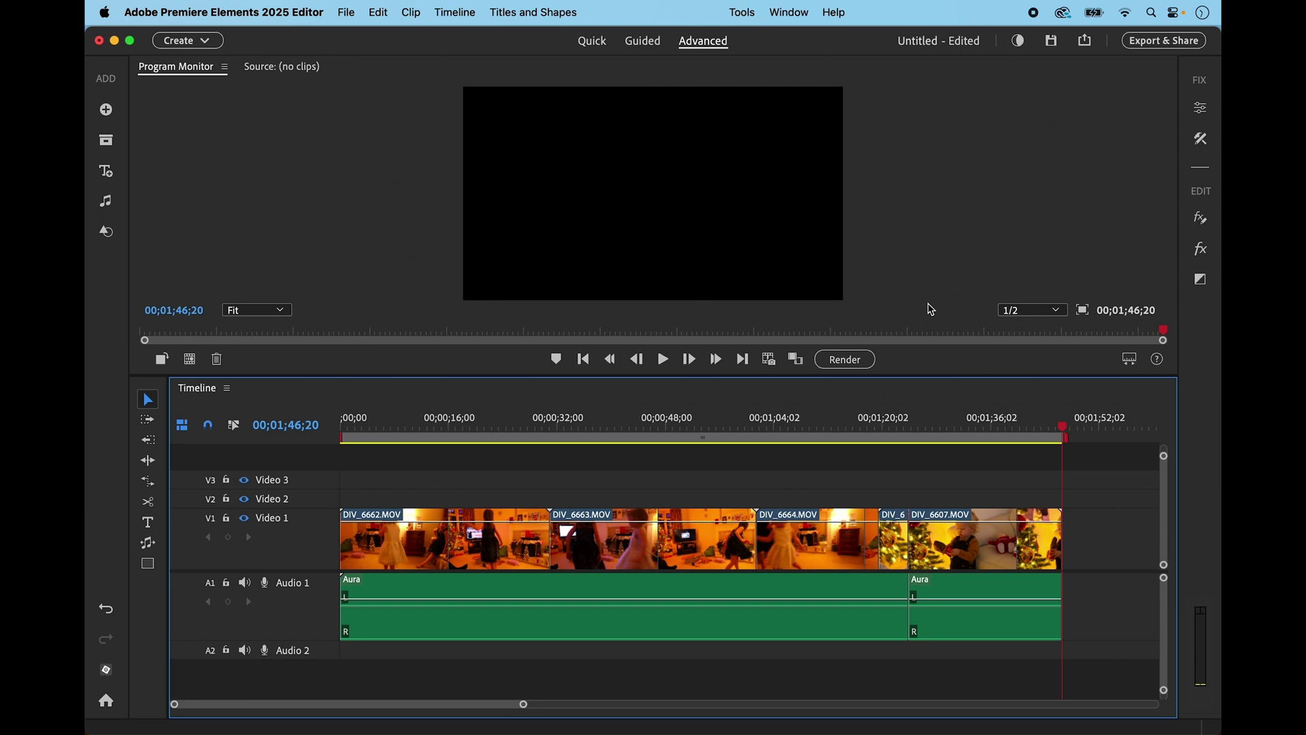
key("Up")
key("Up")
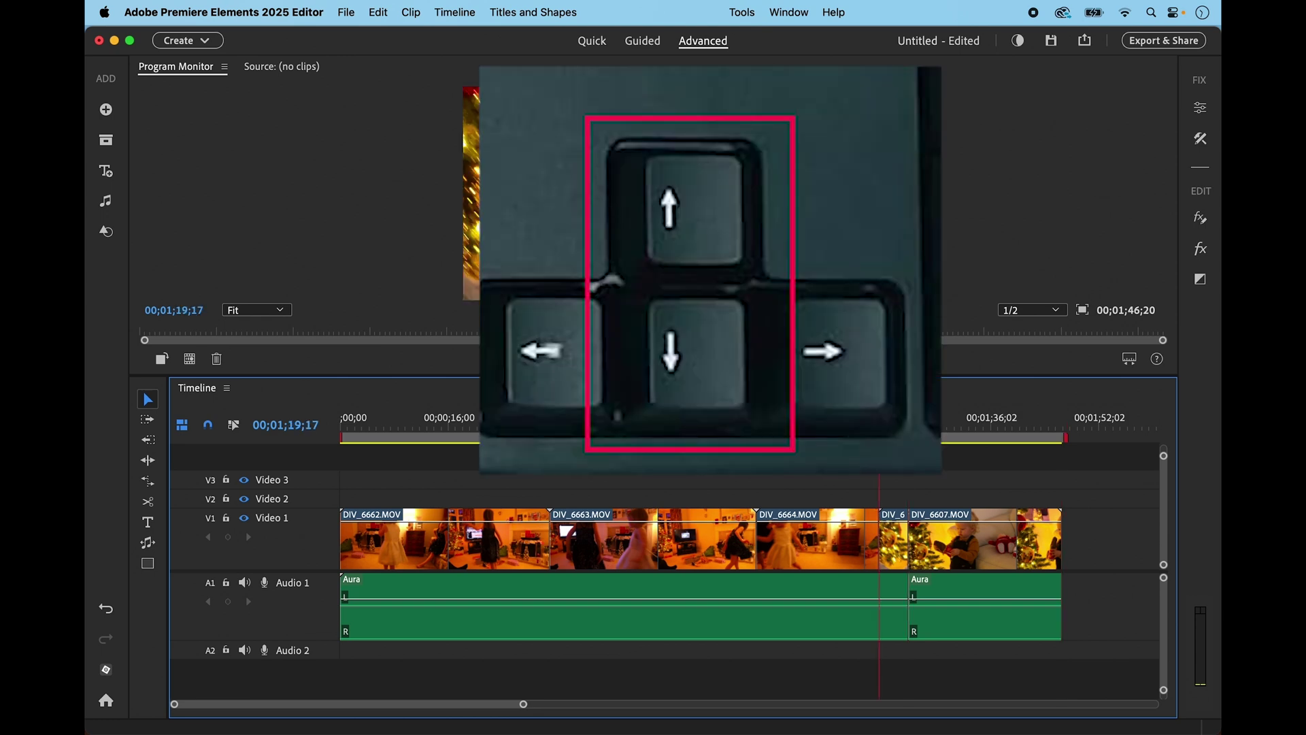
key("Up")
key("Up")
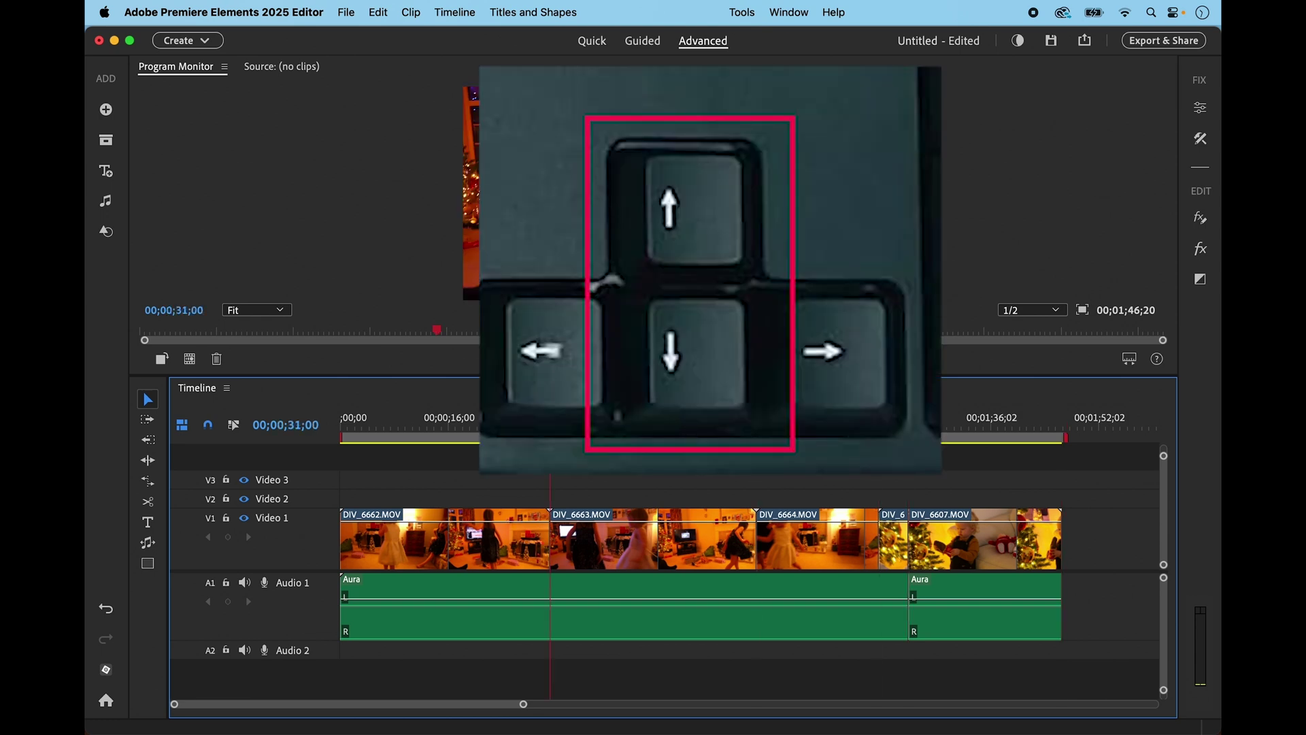
key("Up")
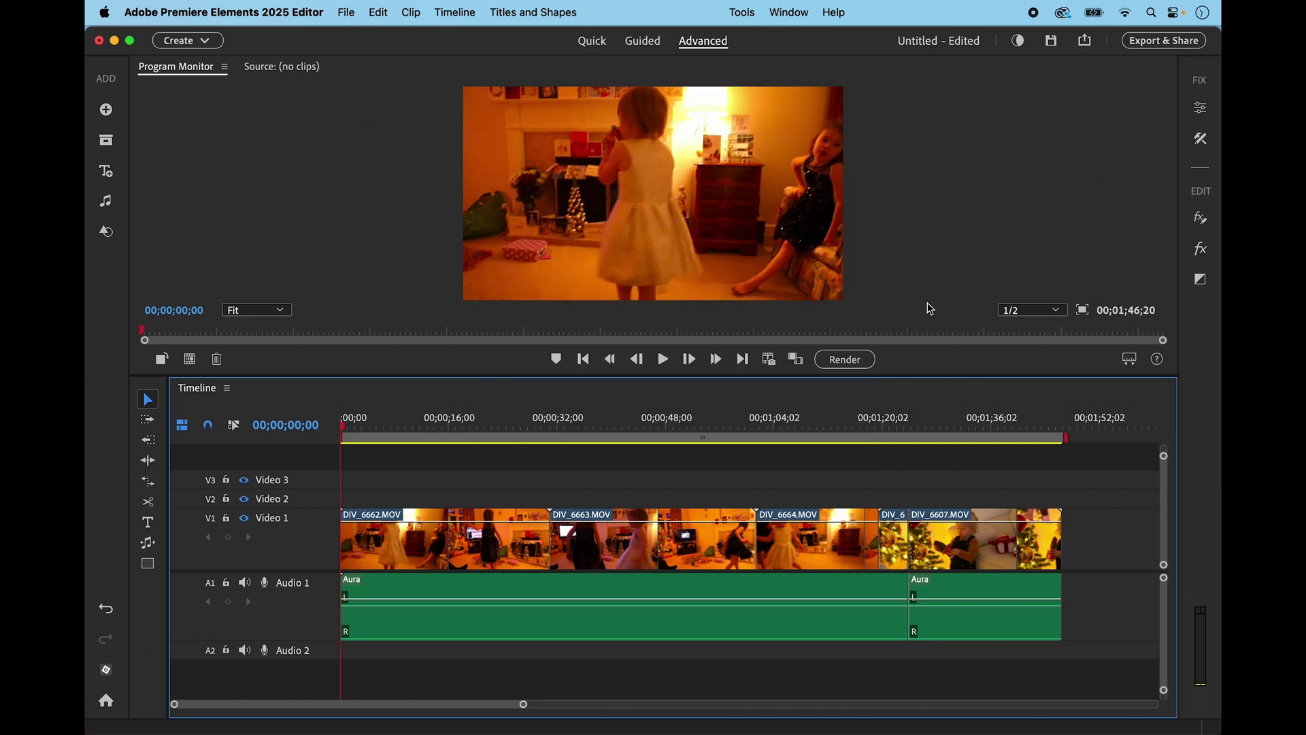
Step: Play the sequence, then jump forward through edits to the start of DIV_6607.MOV
key("space")
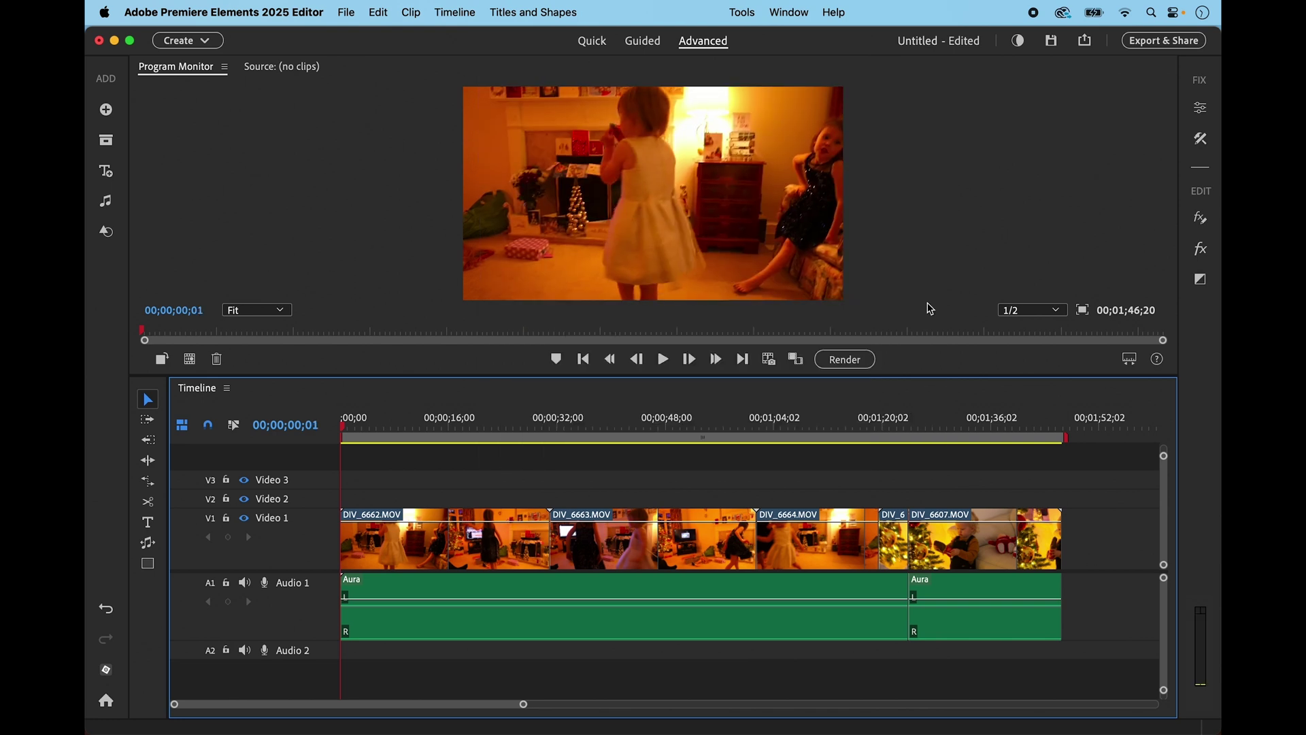
key("Down")
key("Down")
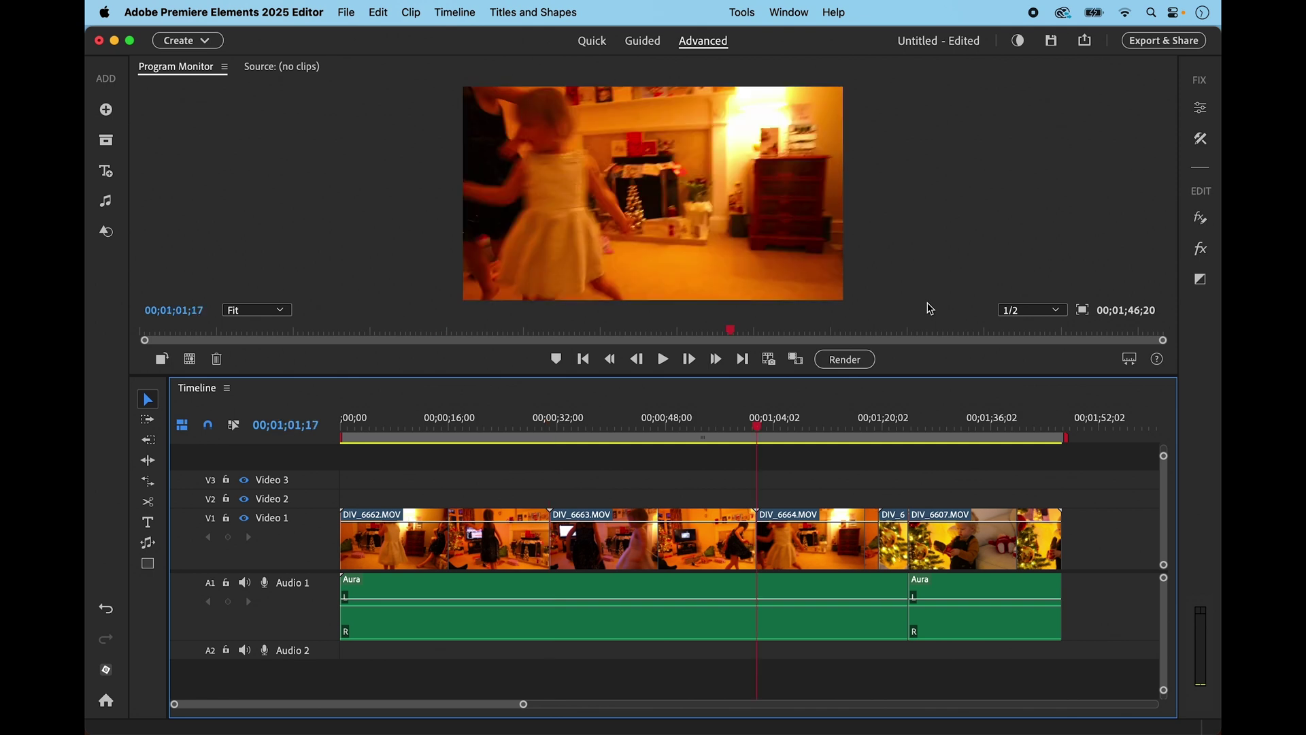
key("Down")
key("Down")
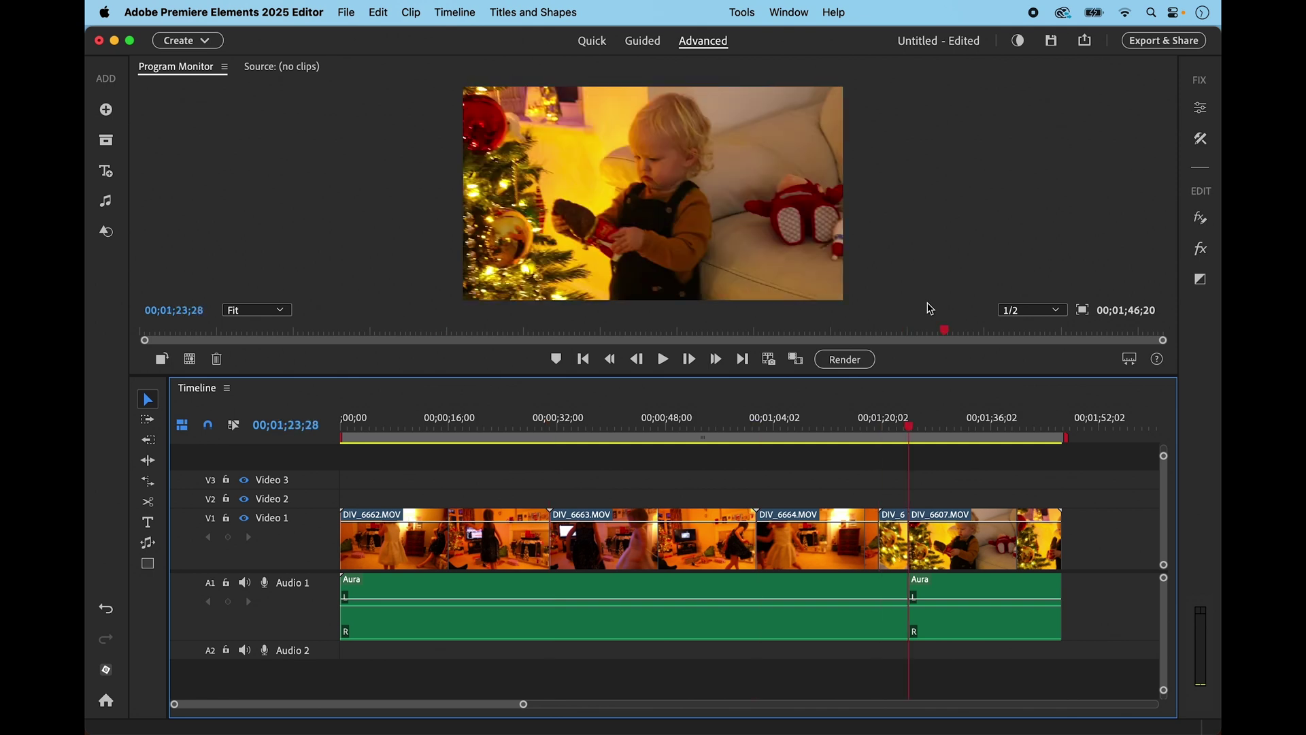
key("Down")
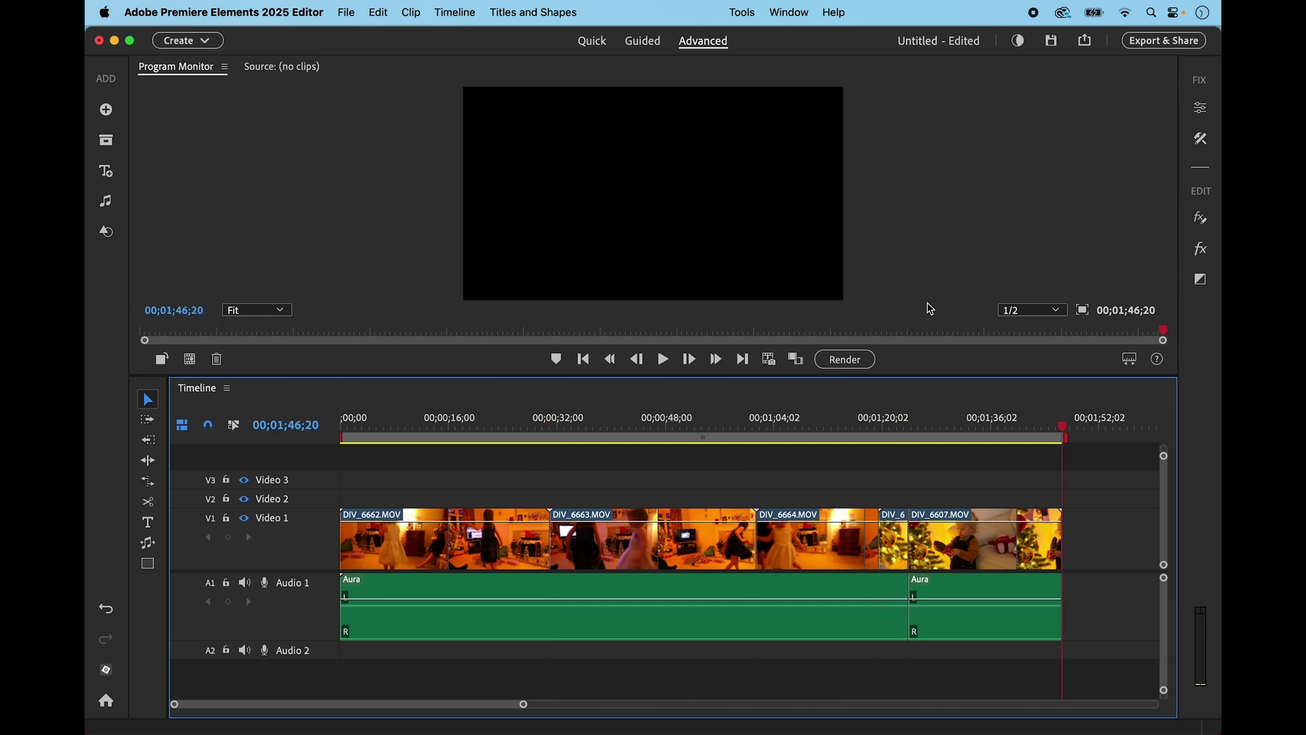